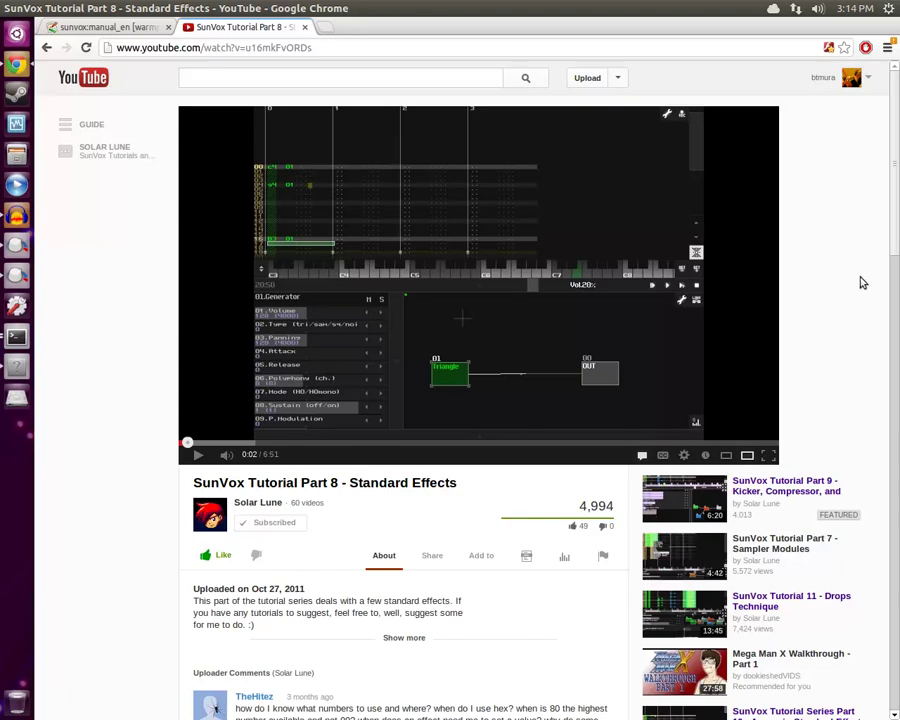
# Read the YouTube tutorial's comments on volume fade-outs, then return to the SunVox manual's Song Structure section.
pyautogui.scroll(-2, 862, 285)
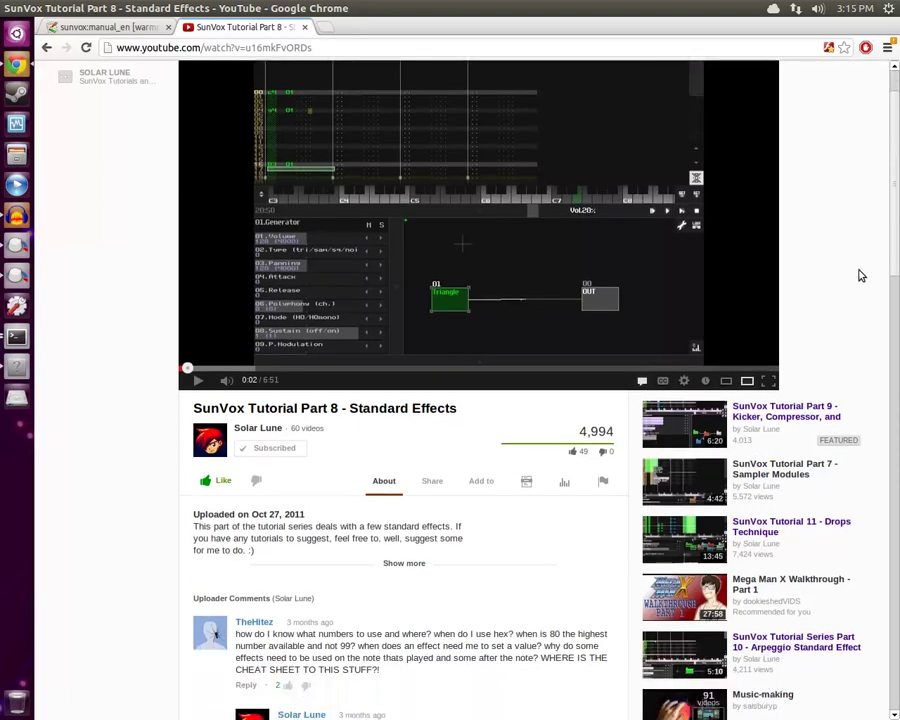
pyautogui.scroll(-1, 862, 278)
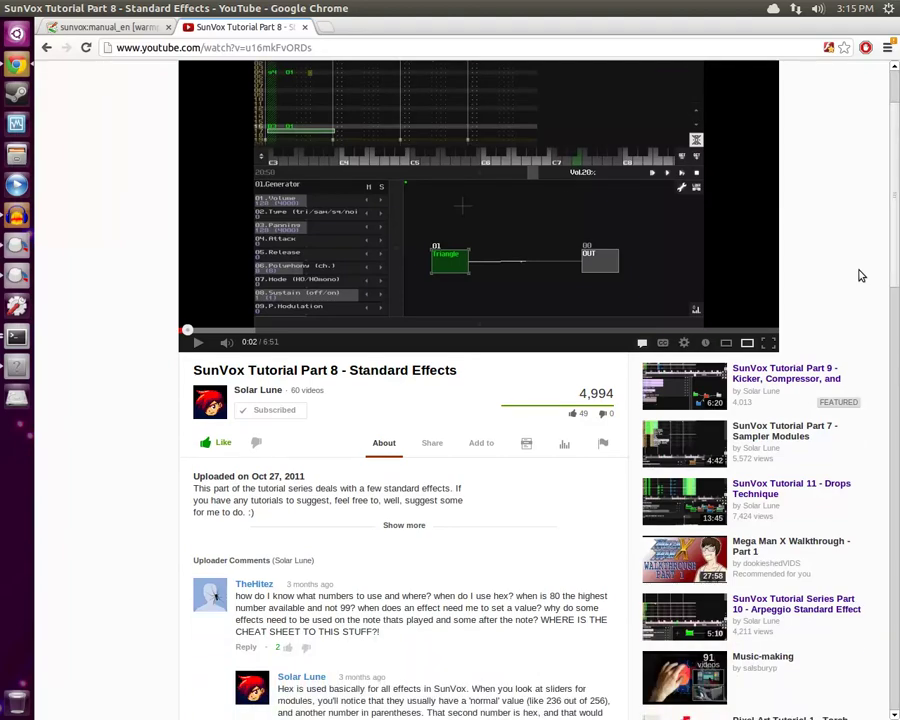
pyautogui.scroll(3, 862, 275)
pyautogui.scroll(-10, 860, 273)
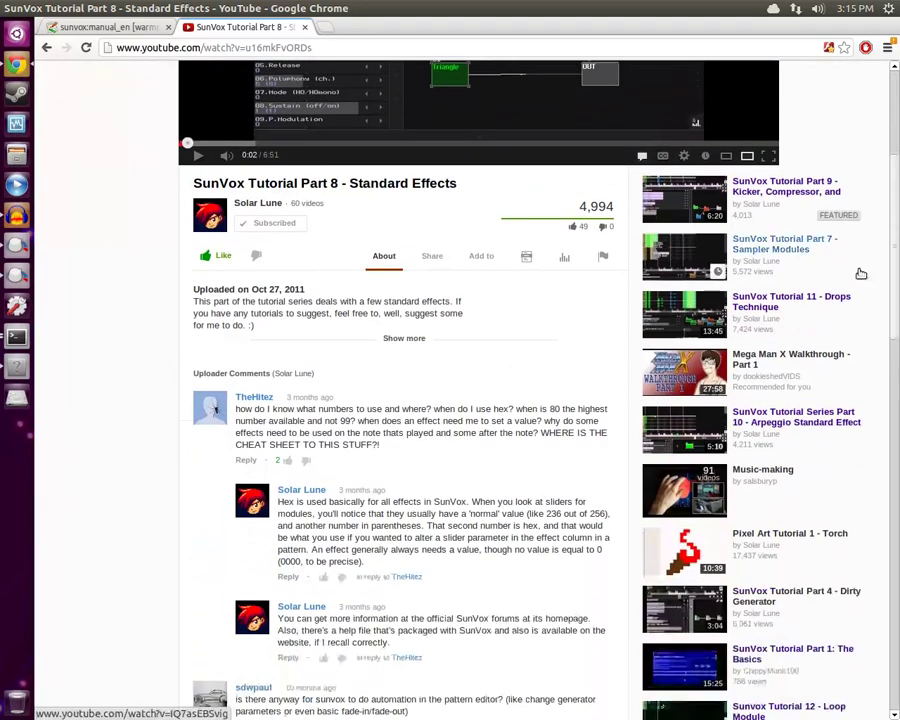
pyautogui.scroll(-9, 860, 273)
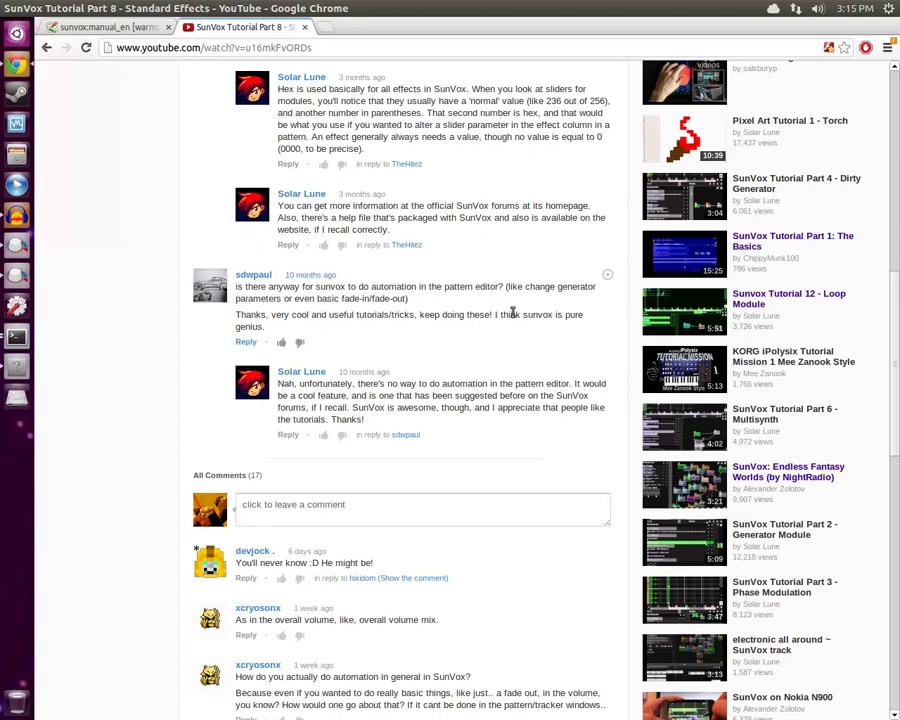
pyautogui.scroll(-1, 574, 318)
pyautogui.scroll(-3, 575, 320)
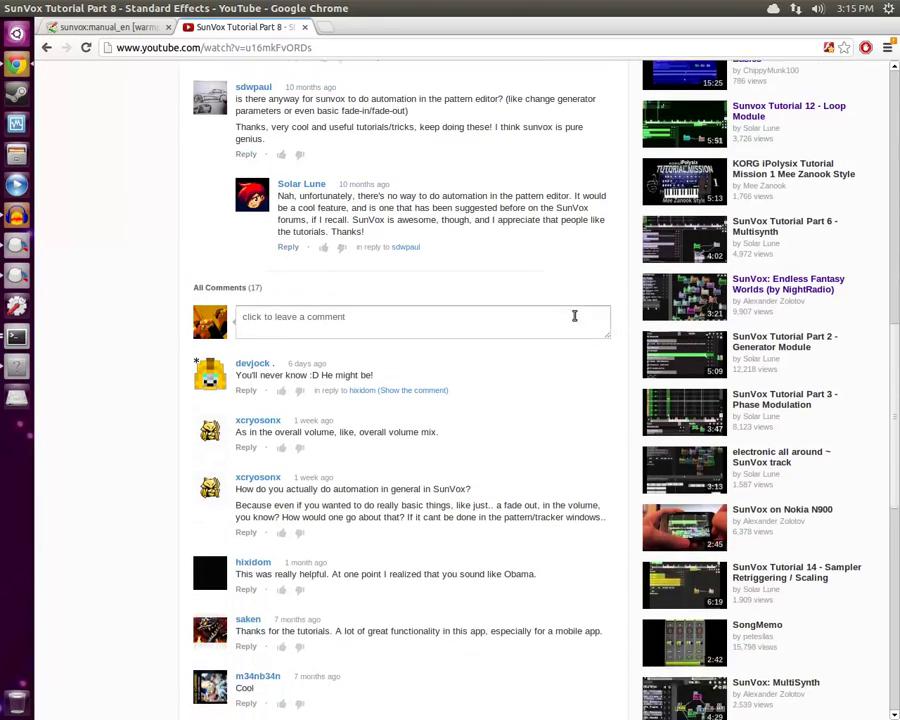
pyautogui.scroll(-3, 574, 318)
pyautogui.scroll(-1, 575, 319)
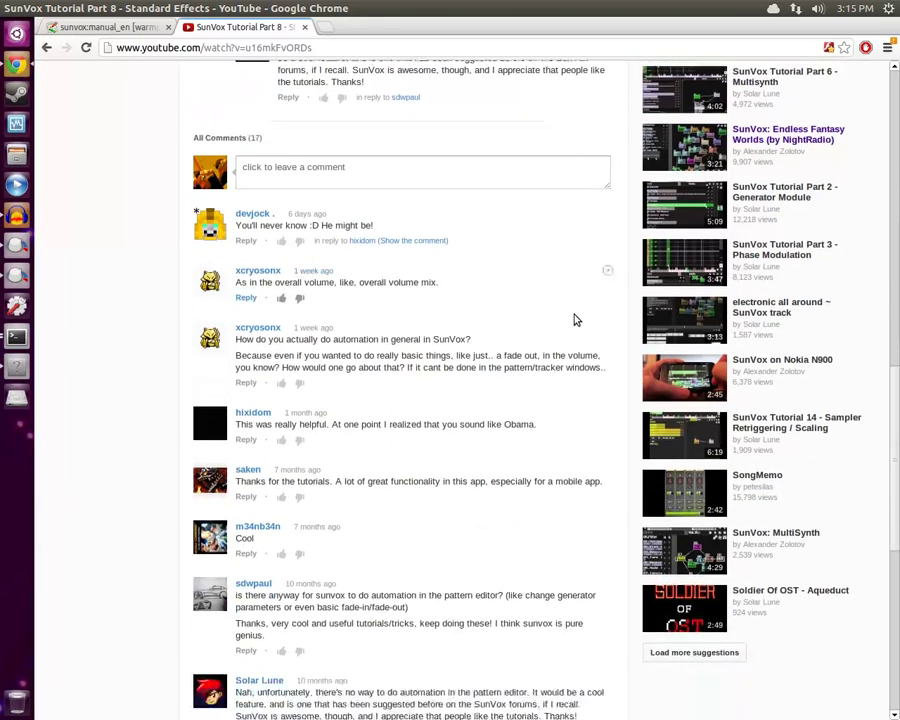
pyautogui.scroll(-1, 574, 318)
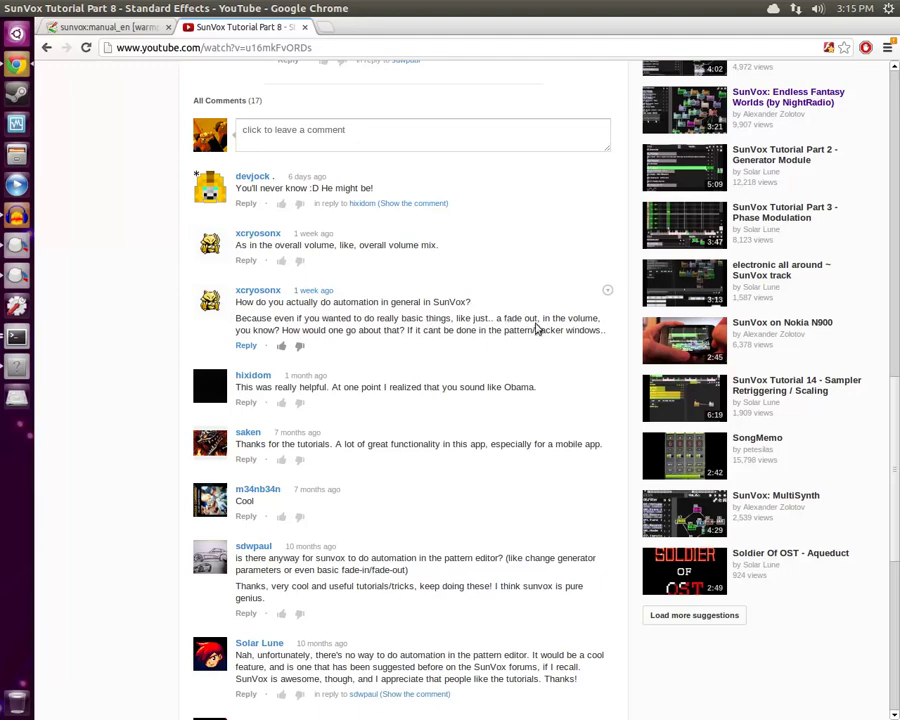
pyautogui.scroll(-1, 576, 324)
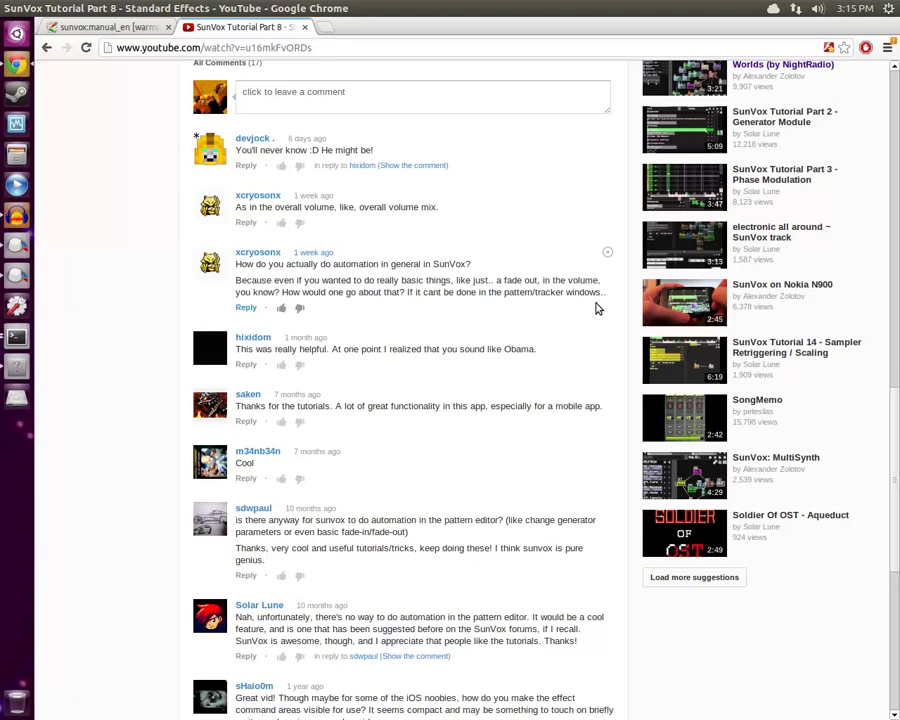
pyautogui.scroll(-1, 632, 302)
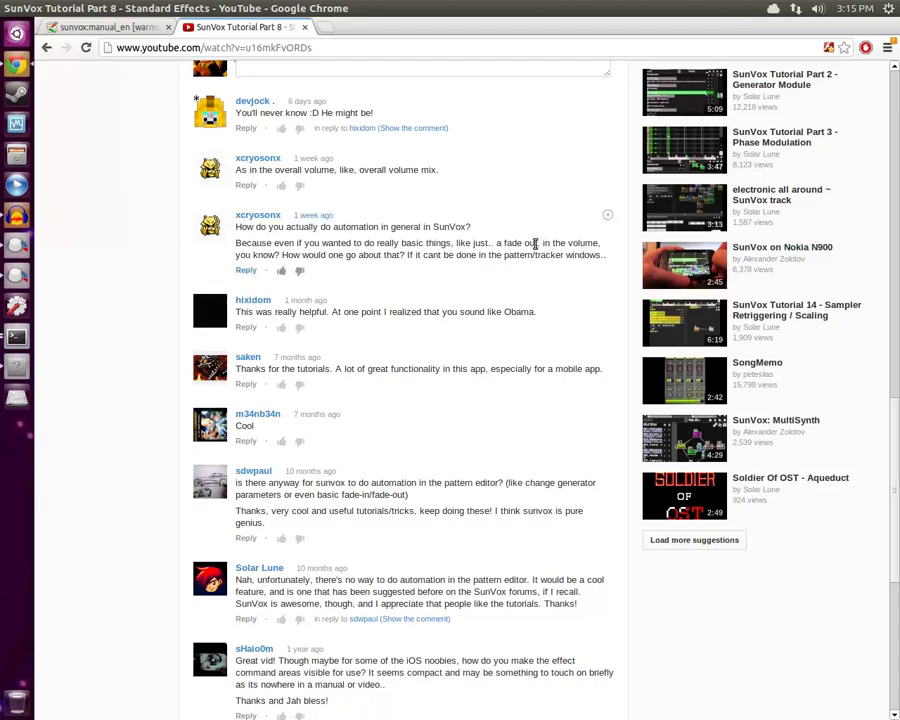
pyautogui.click(110, 27)
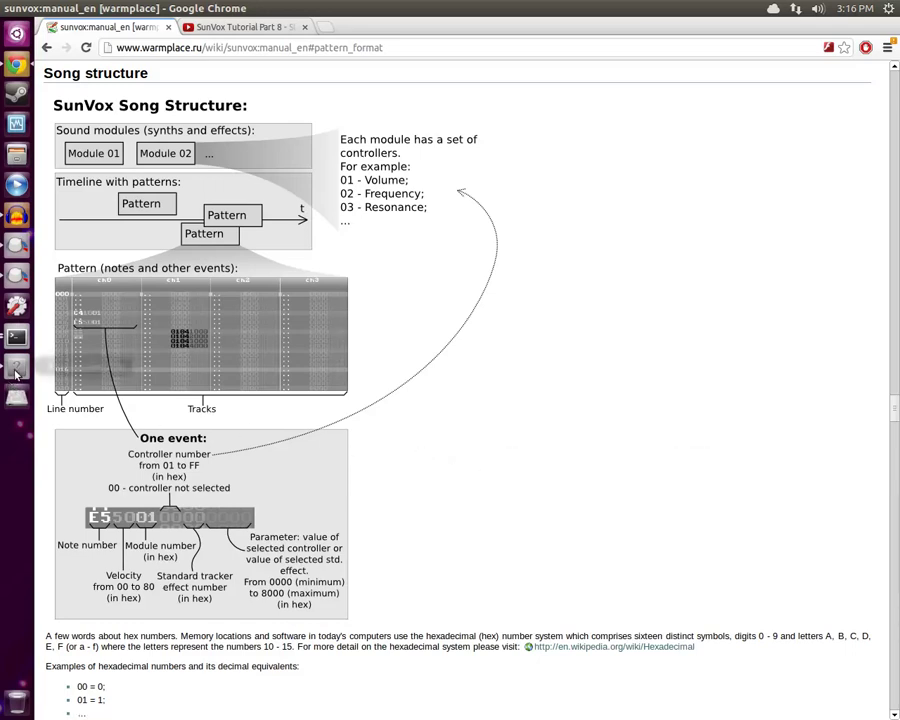
pyautogui.click(12, 262)
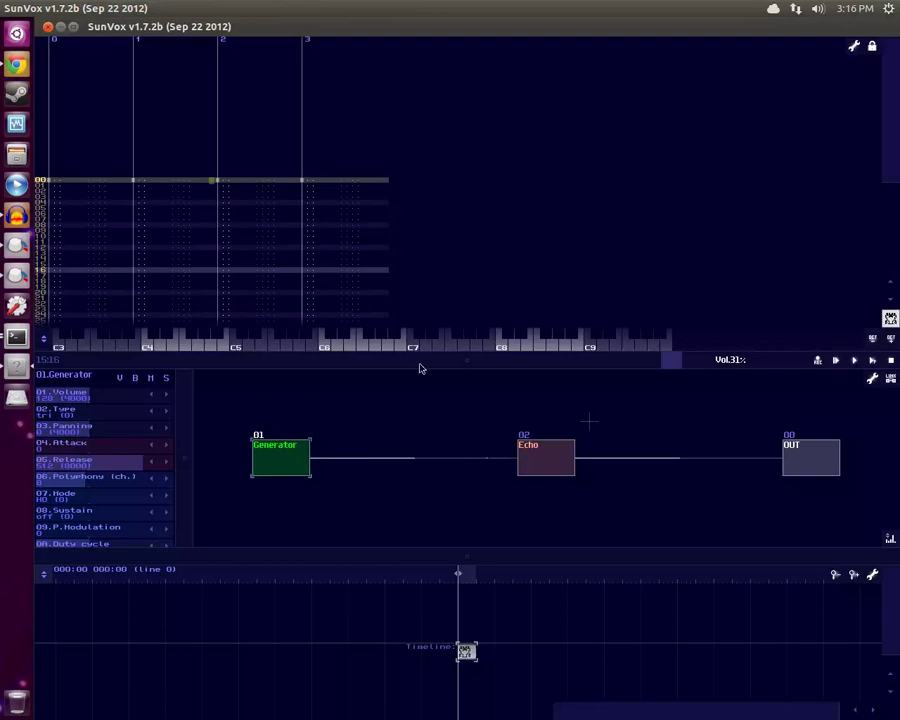
# Give the module view a little more room, move to row 00's note column, and set Edit step to 2.
pyautogui.moveTo(488, 364)
pyautogui.mouseDown()
pyautogui.moveTo(490, 347)
pyautogui.moveTo(486, 358)
pyautogui.mouseUp()
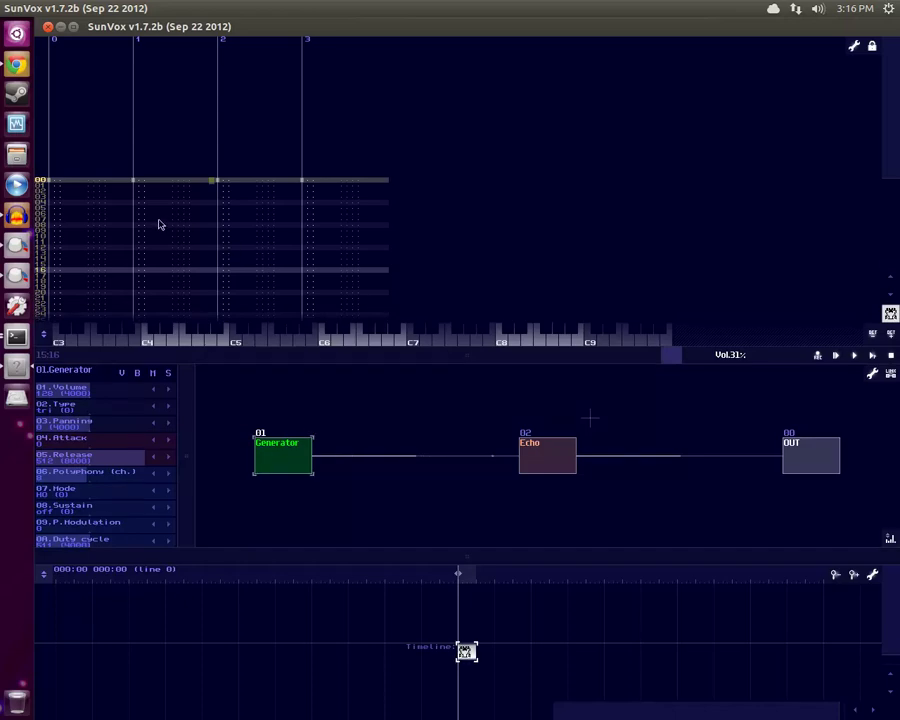
pyautogui.press('Left')
pyautogui.press('Left')
pyautogui.press('Left')
pyautogui.press('Left')
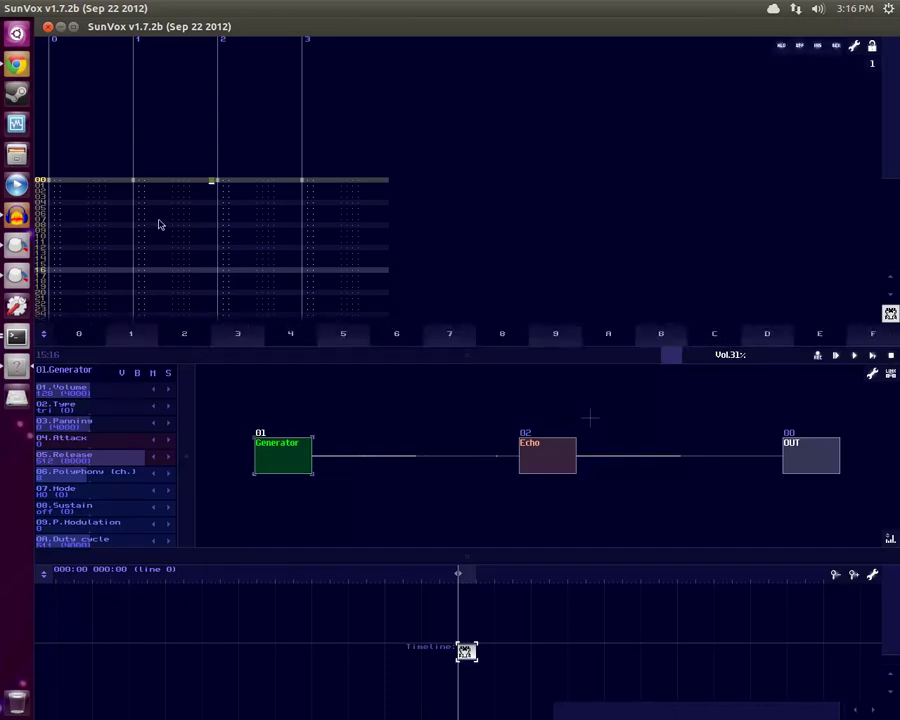
pyautogui.press('Left')
pyautogui.press('Left')
pyautogui.press('Left')
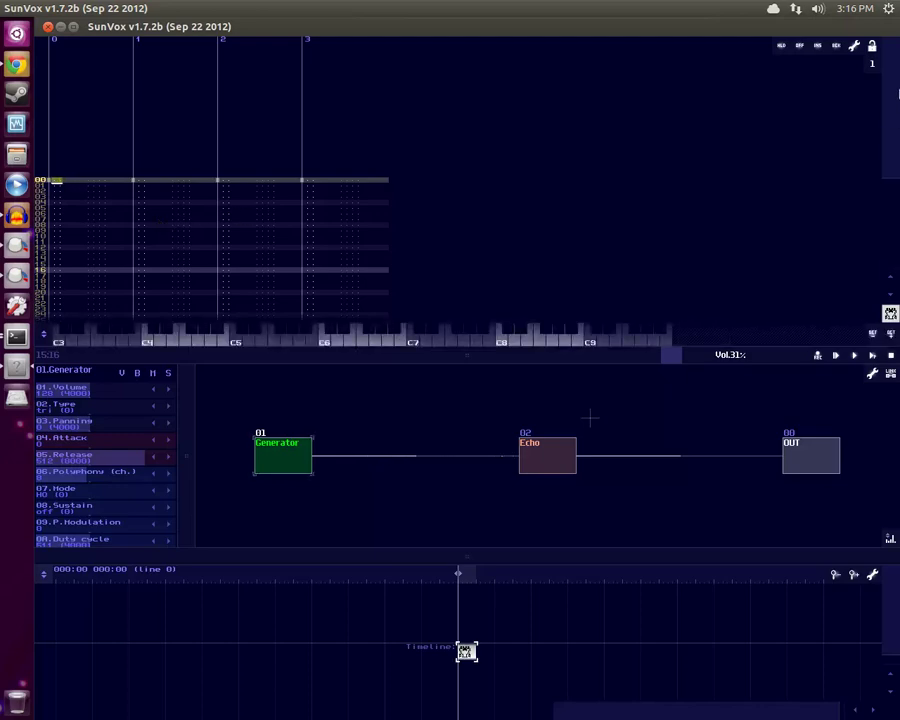
pyautogui.click(871, 63)
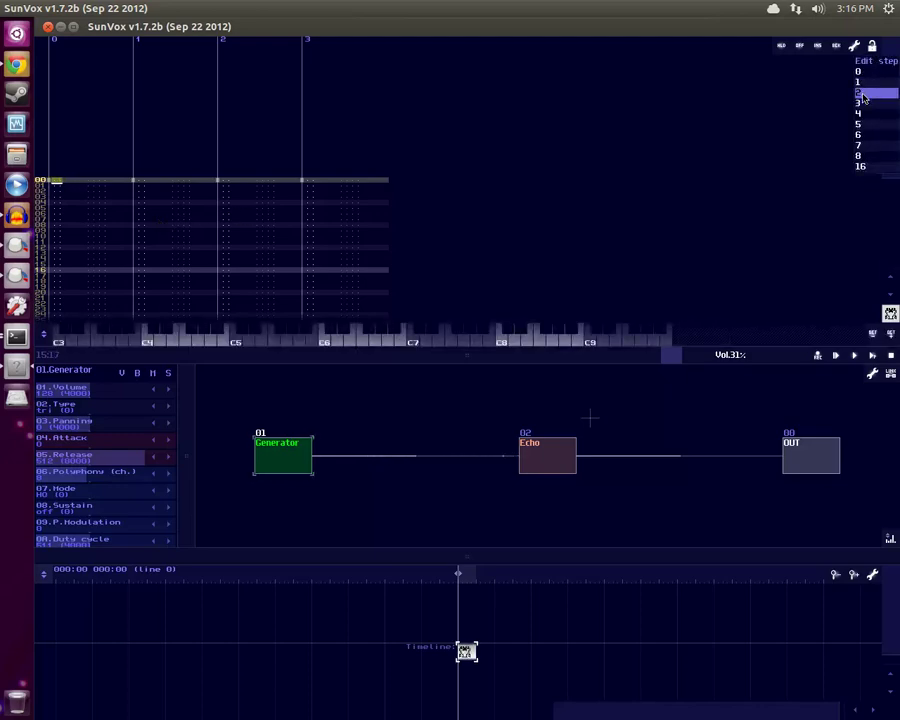
pyautogui.click(863, 96)
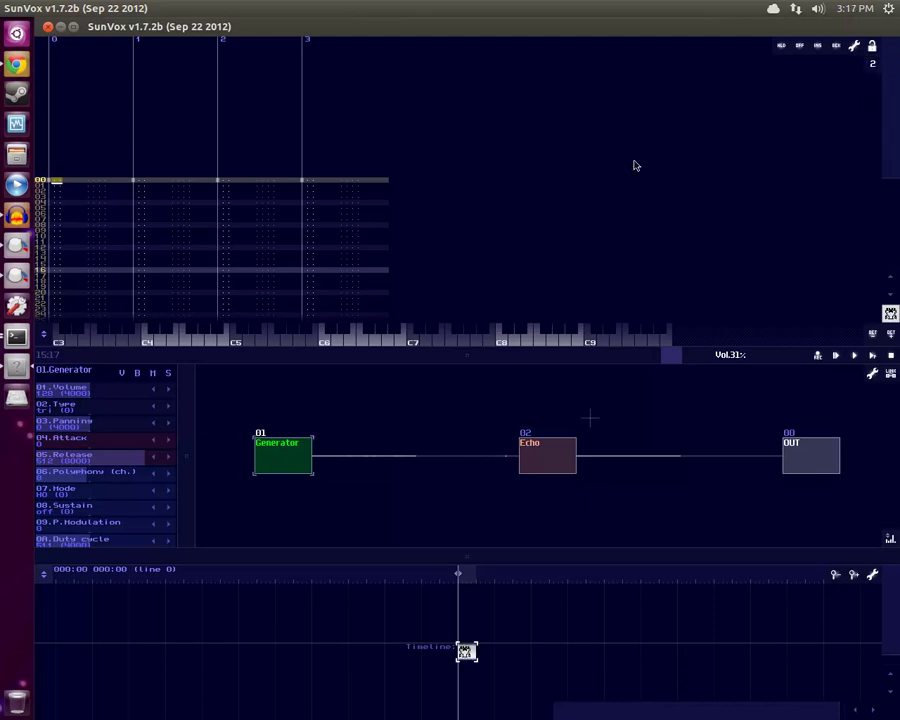
# Enter a repeating C3–B3 scale (C D E F G A B) on every second row from 00 to 30.
pyautogui.press('z')
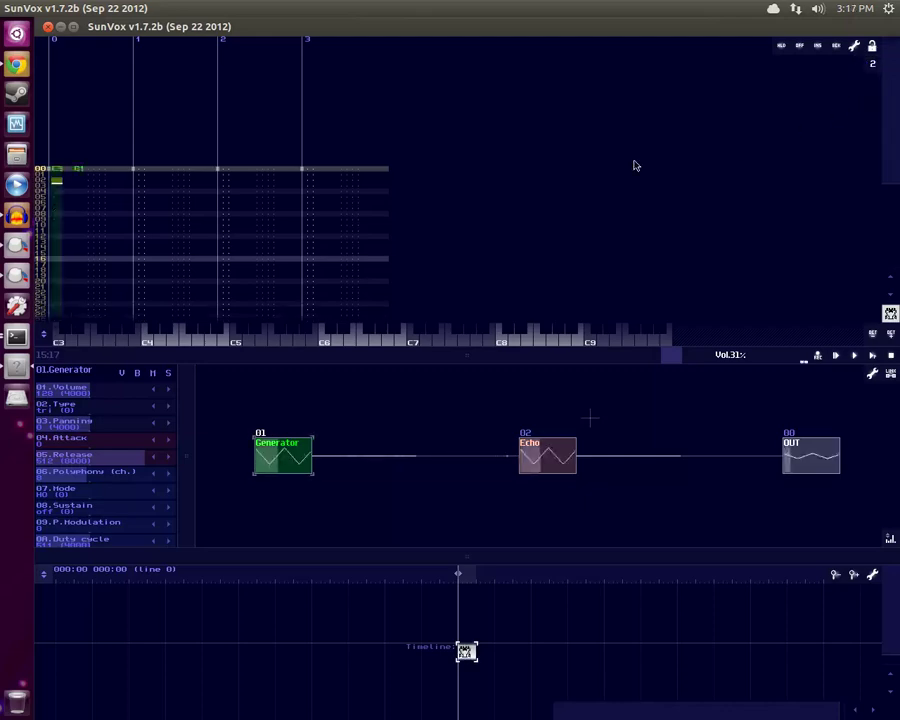
pyautogui.press('x')
pyautogui.press('c')
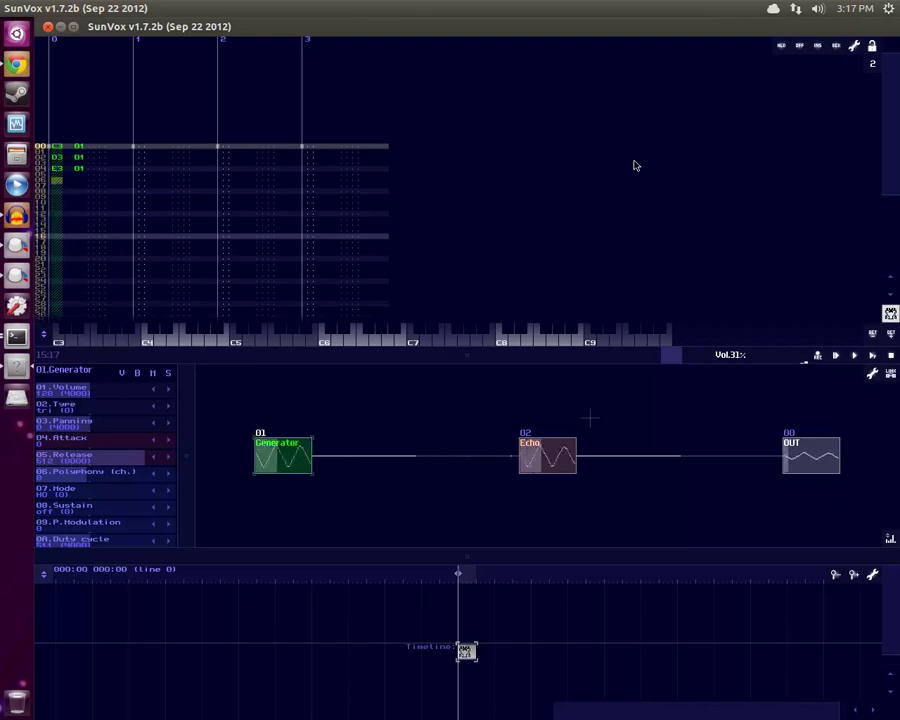
pyautogui.press('v')
pyautogui.press('b')
pyautogui.press('n')
pyautogui.press('m')
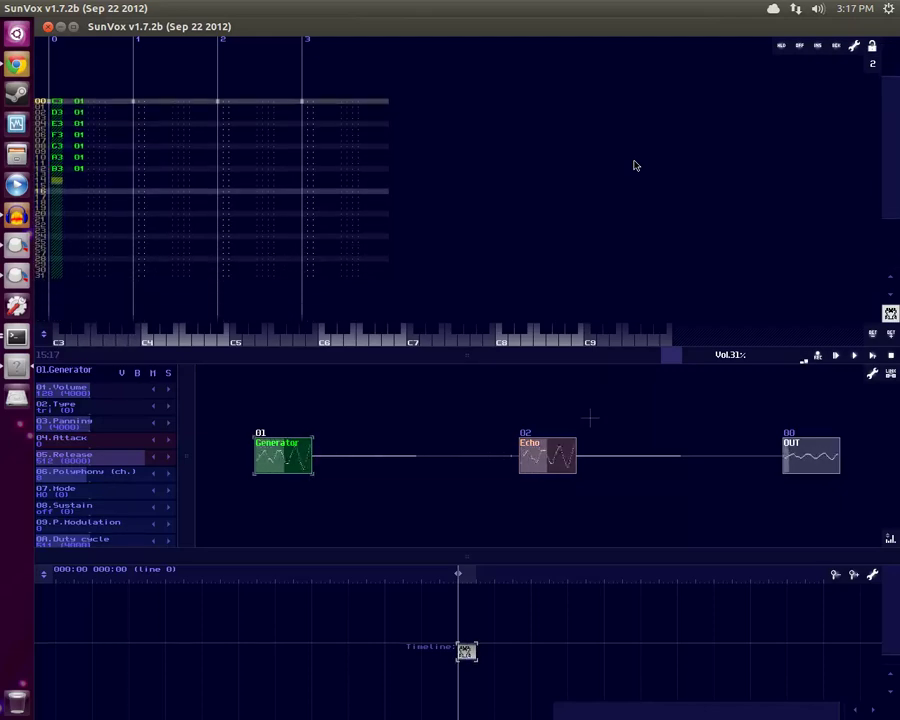
pyautogui.press('z')
pyautogui.press('x')
pyautogui.press('c')
pyautogui.press('v')
pyautogui.press('b')
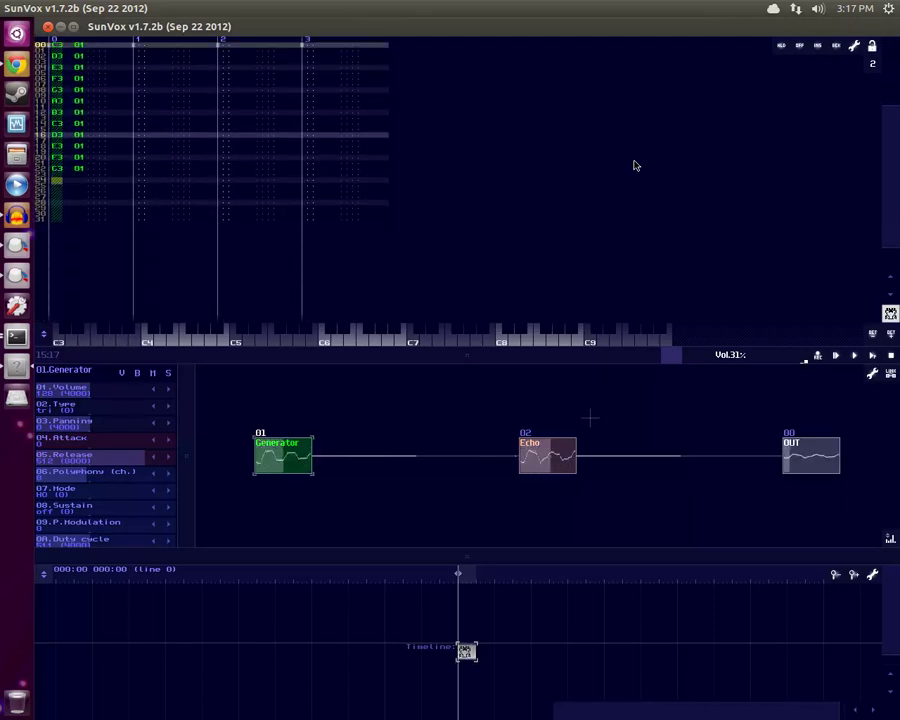
pyautogui.press('n')
pyautogui.press('m')
pyautogui.press('z')
pyautogui.press('x')
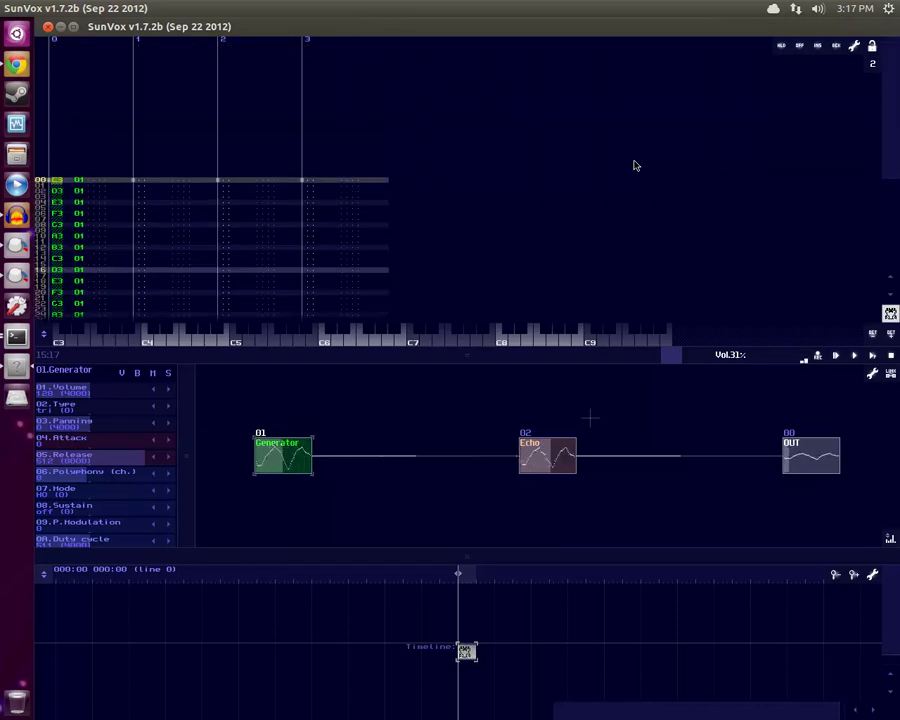
# Play back the scale, then move the Echo module closer to the Generator.
pyautogui.scroll(-3, 633, 165)
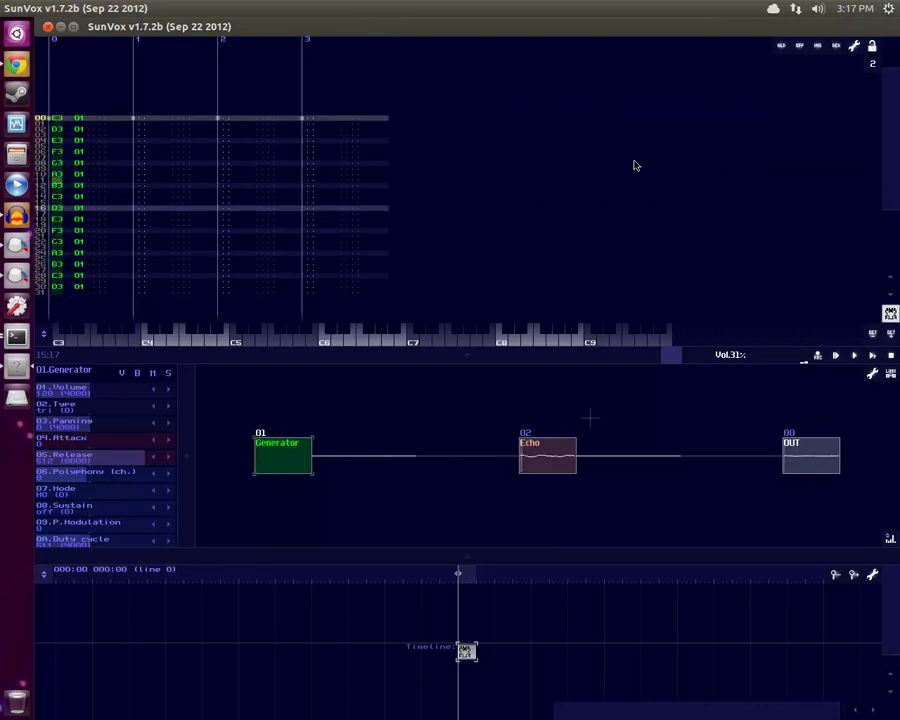
pyautogui.press('space')
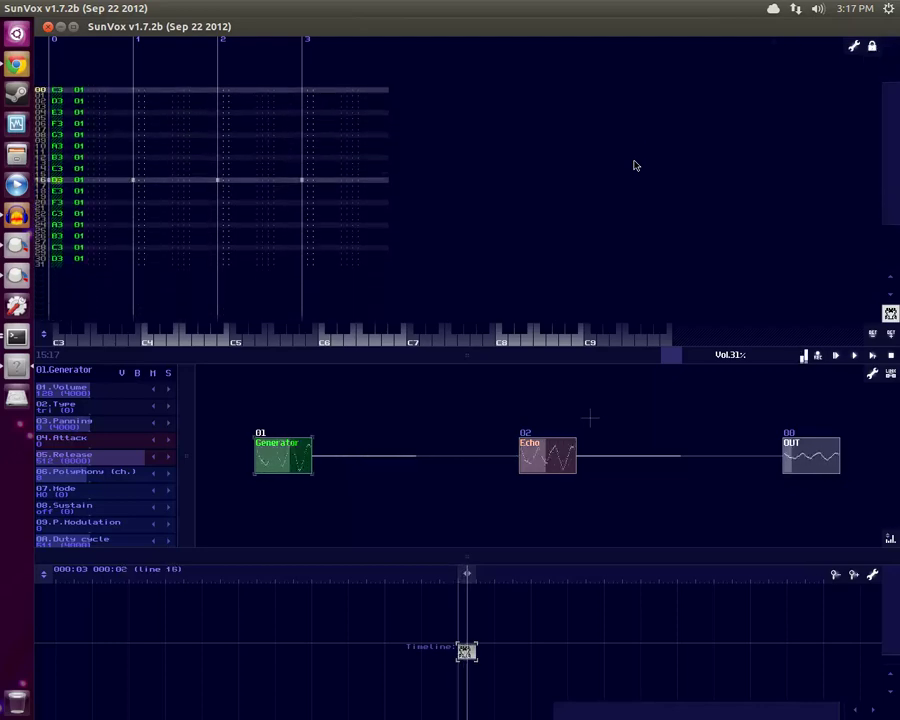
pyautogui.press('space')
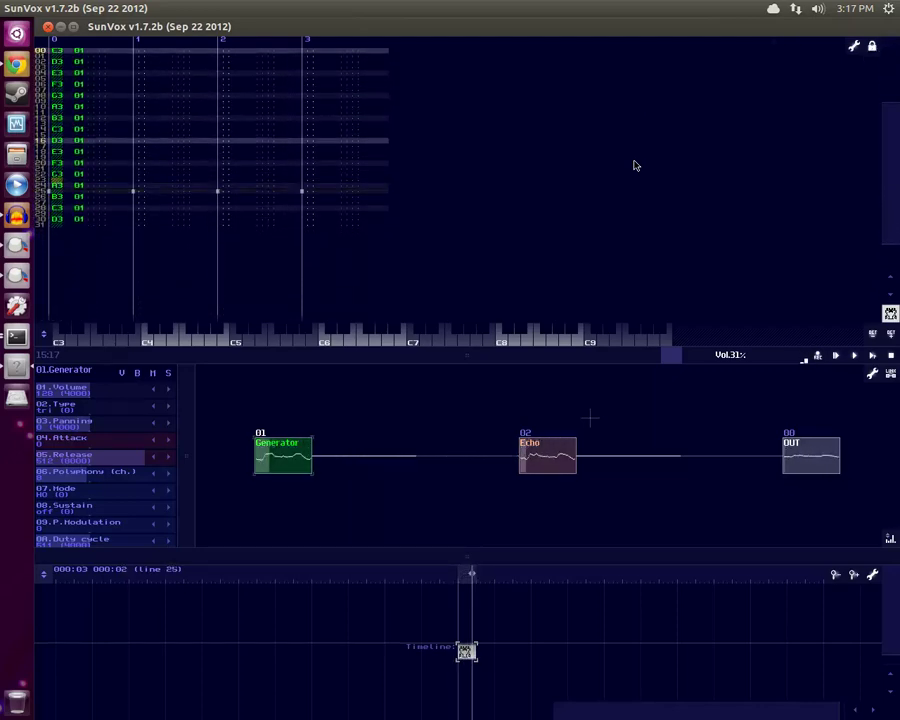
pyautogui.moveTo(547, 460); pyautogui.dragTo(405, 451)
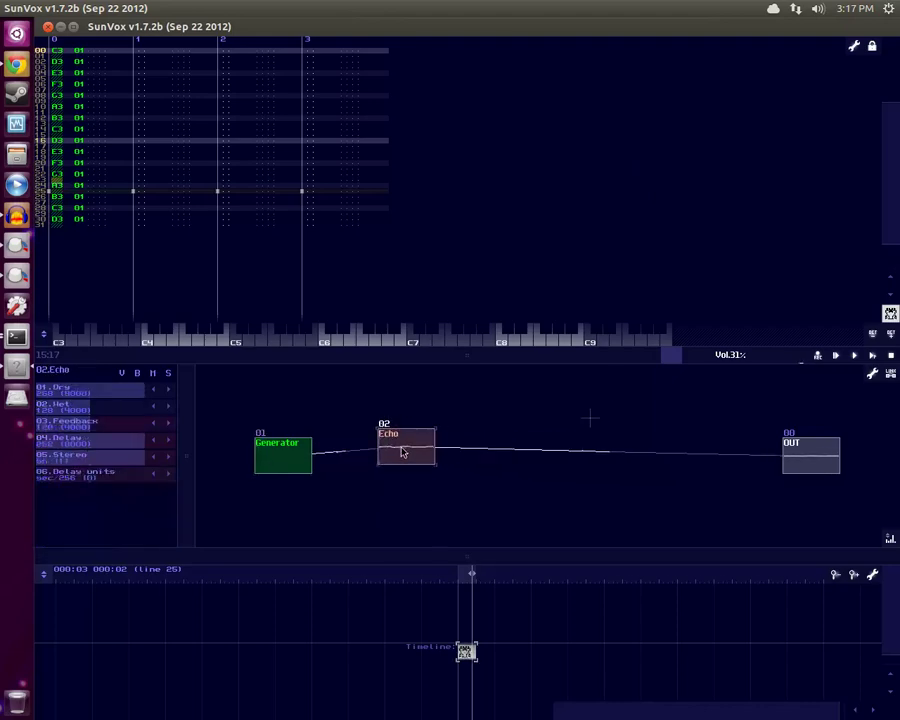
# Add an Amplifier module and route Echo through it to OUT, removing Echo's direct output link.
pyautogui.doubleClick(548, 414)
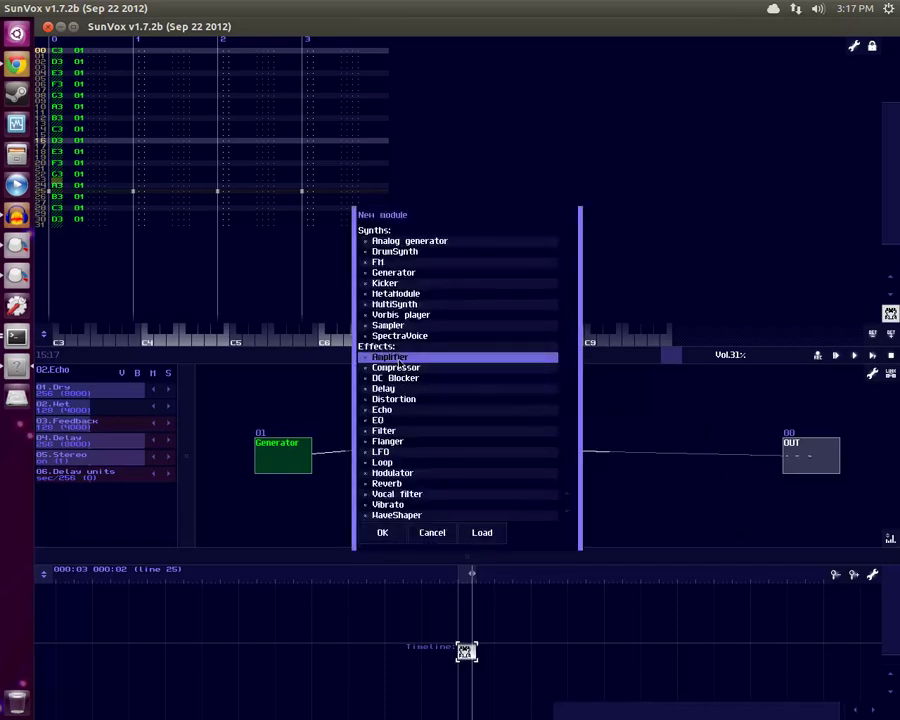
pyautogui.click(388, 537)
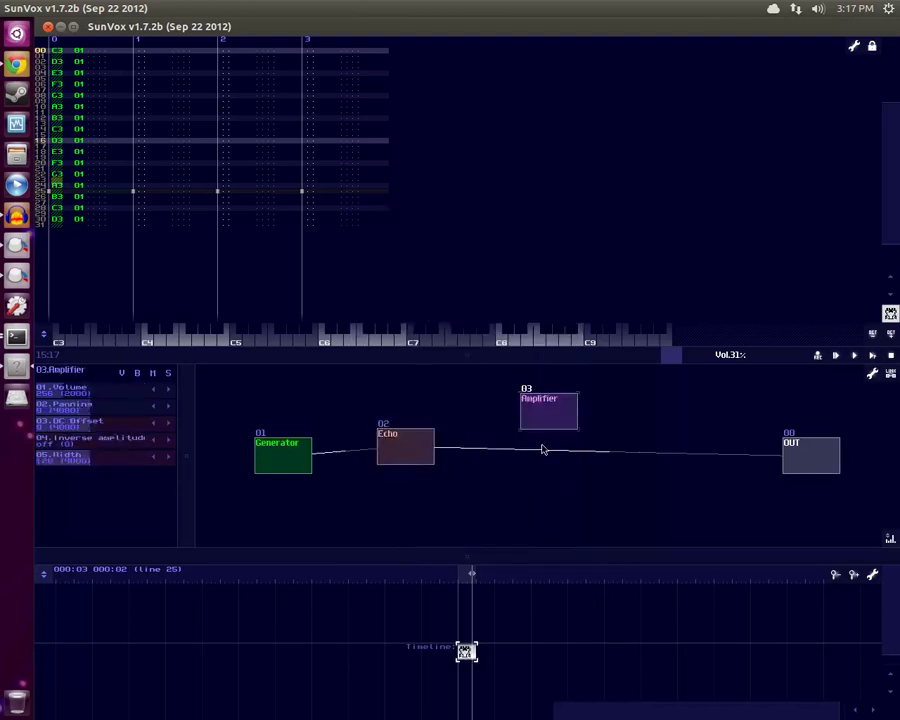
pyautogui.moveTo(404, 447); pyautogui.dragTo(615, 404)
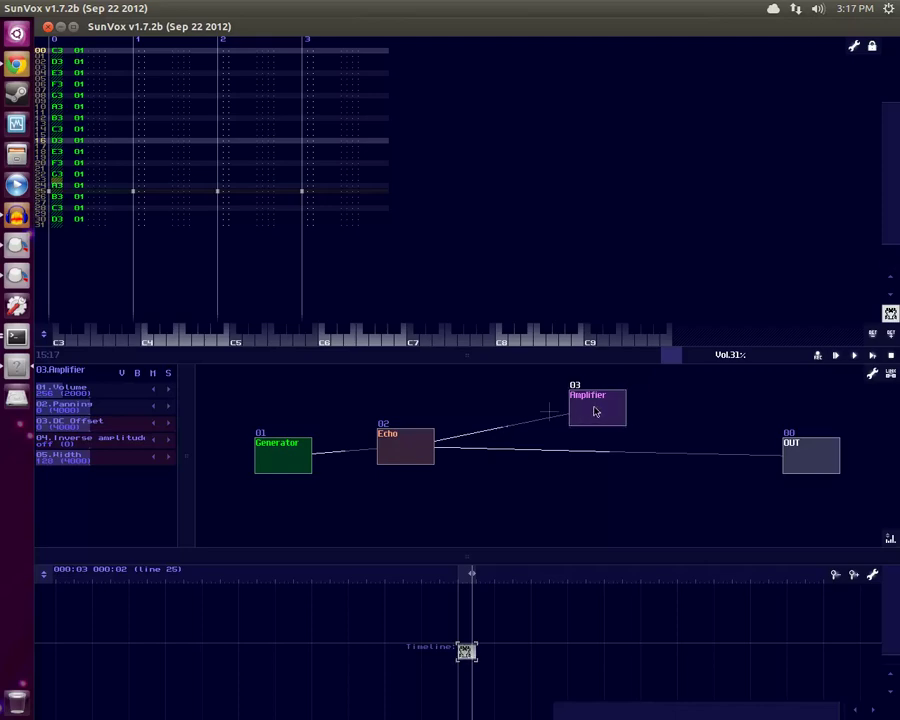
pyautogui.moveTo(610, 398); pyautogui.dragTo(821, 464)
pyautogui.moveTo(417, 454); pyautogui.dragTo(826, 459)
# Rearrange the Amplifier, Echo and Generator modules into a neat chain.
pyautogui.moveTo(613, 408); pyautogui.dragTo(633, 452)
pyautogui.moveTo(416, 446); pyautogui.dragTo(459, 452)
pyautogui.moveTo(290, 450); pyautogui.dragTo(291, 427)
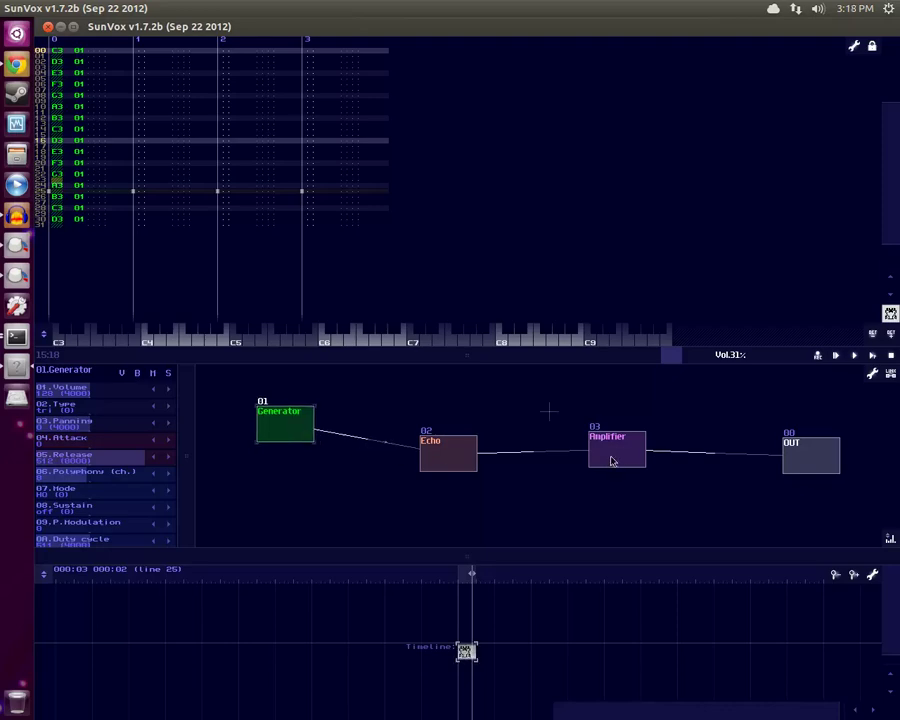
# Play the song through the new chain, then pick row 00 of track 1 and enable edit mode.
pyautogui.scroll(2, 392, 281)
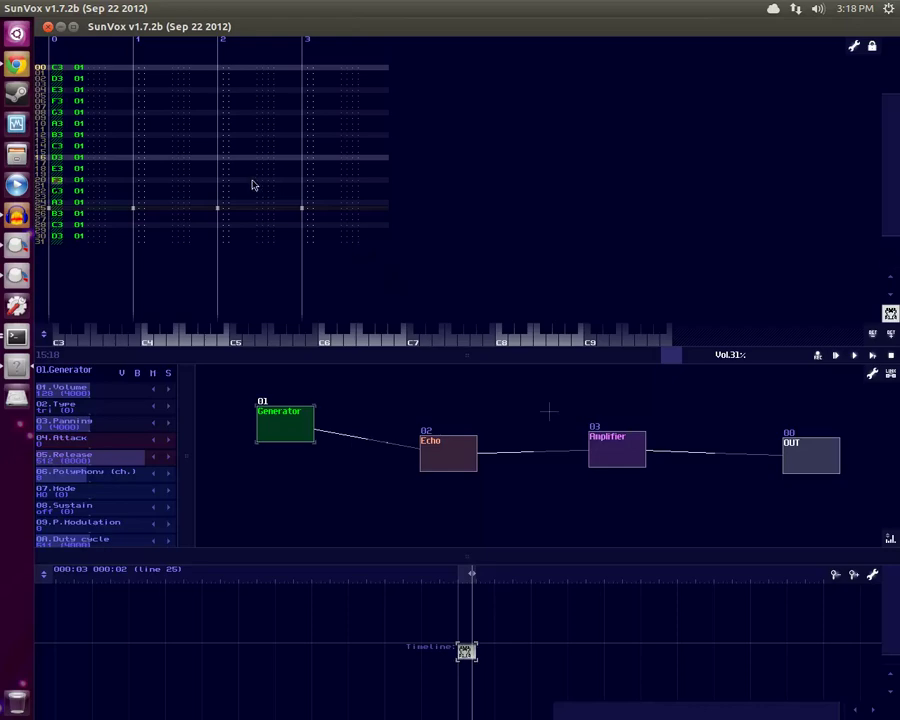
pyautogui.press('Return')
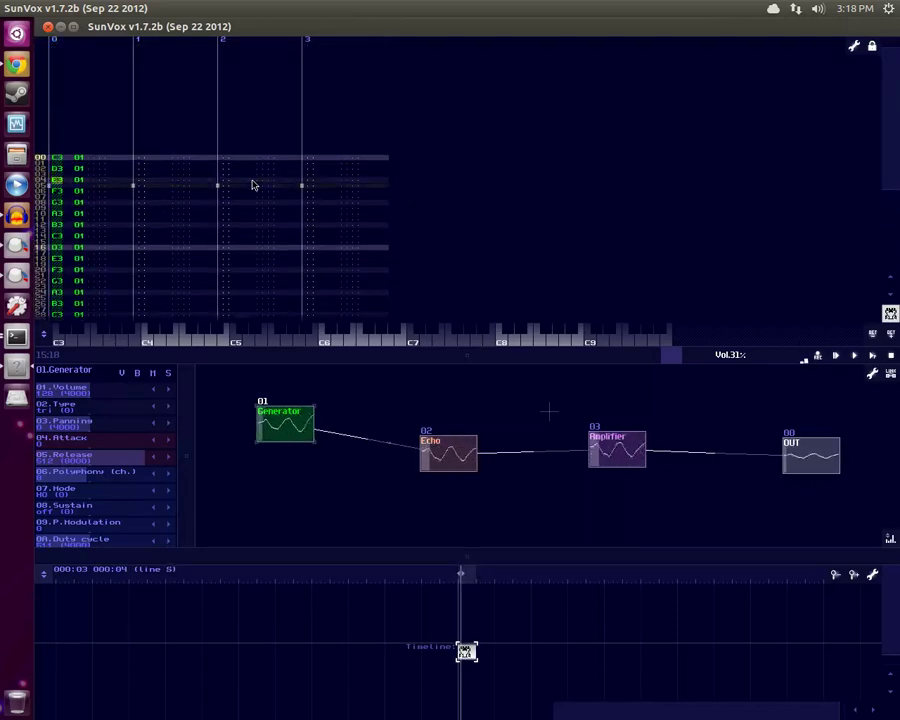
pyautogui.click(166, 170)
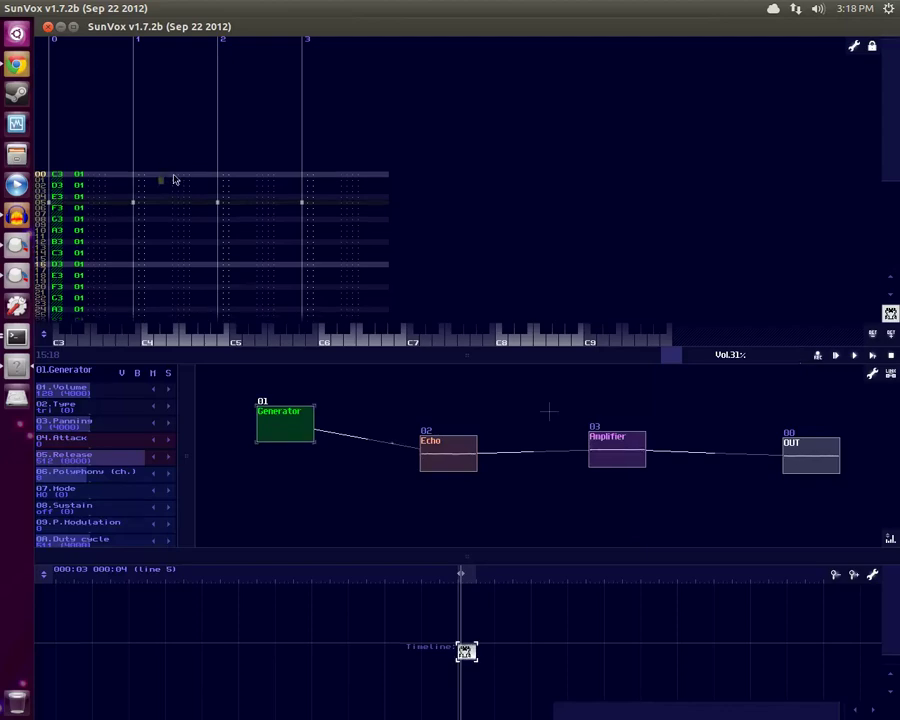
pyautogui.click(173, 179)
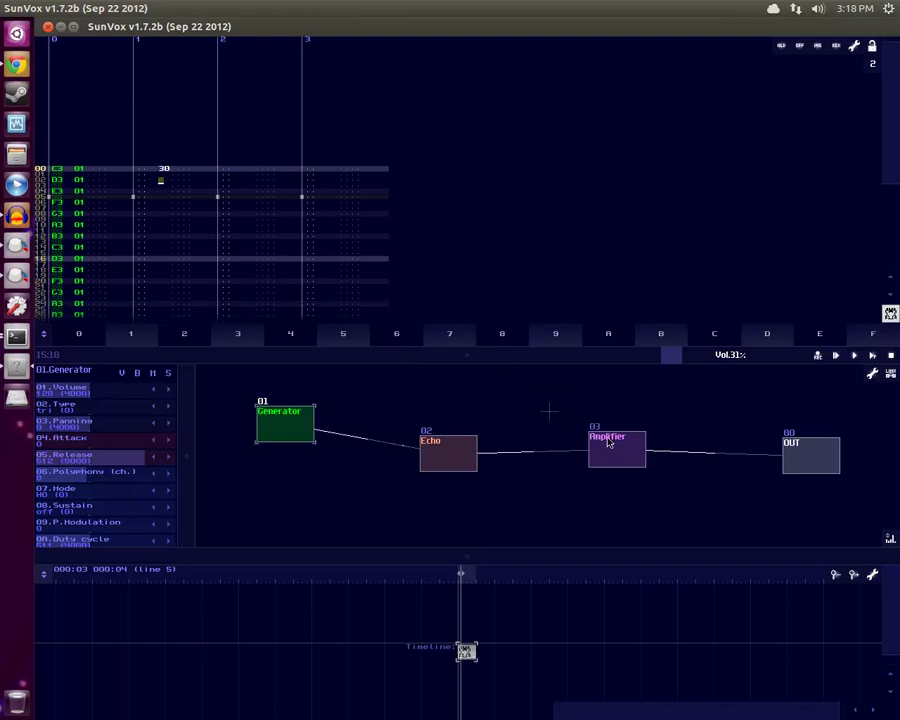
pyautogui.press('3')
pyautogui.scroll(1, 207, 274)
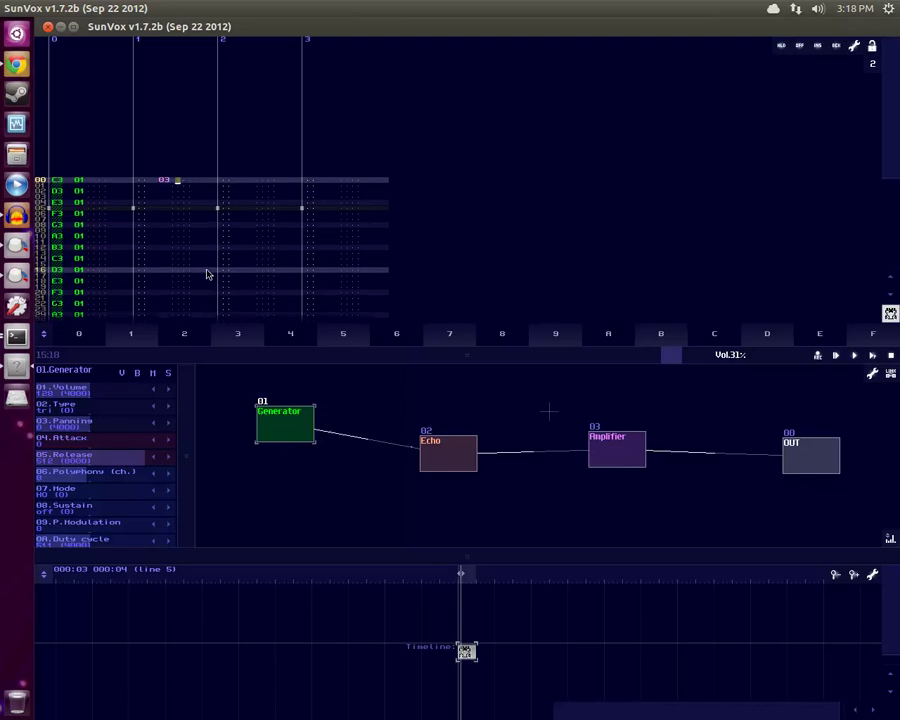
pyautogui.write('0100')
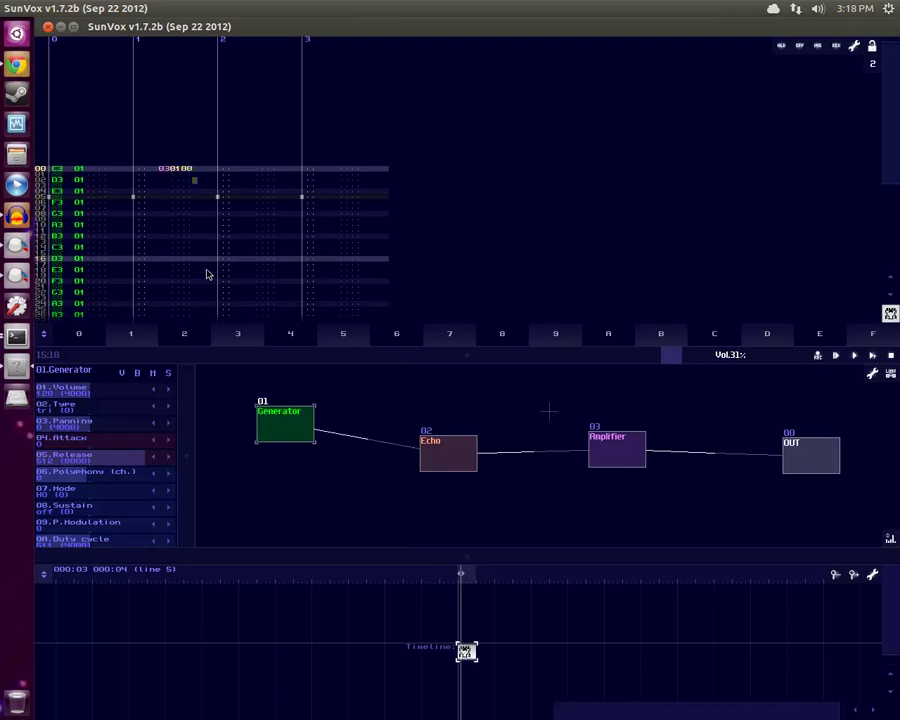
pyautogui.scroll(1, 207, 274)
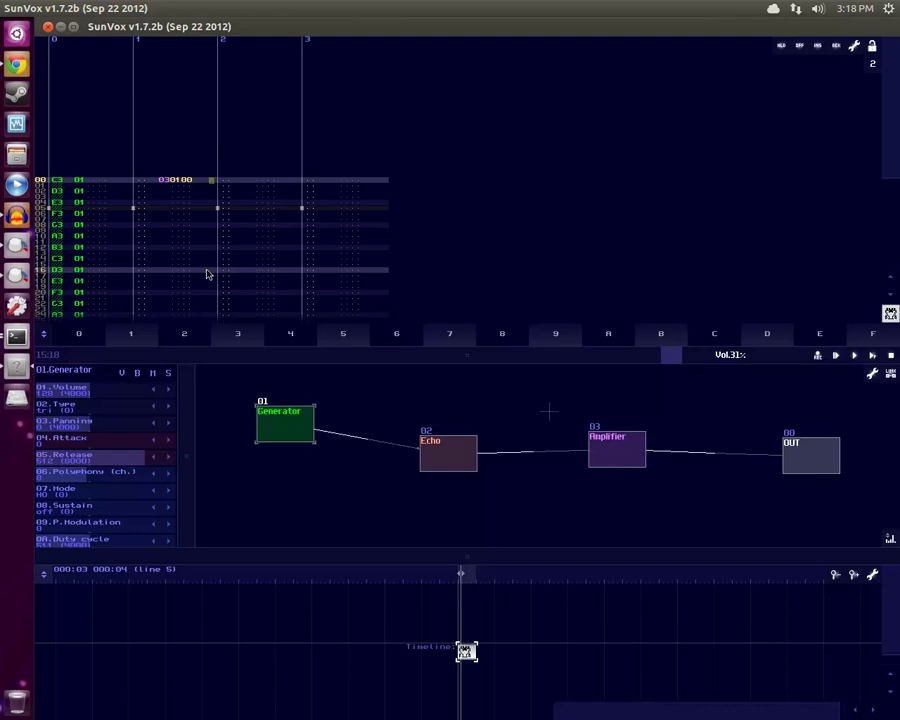
pyautogui.write('1')
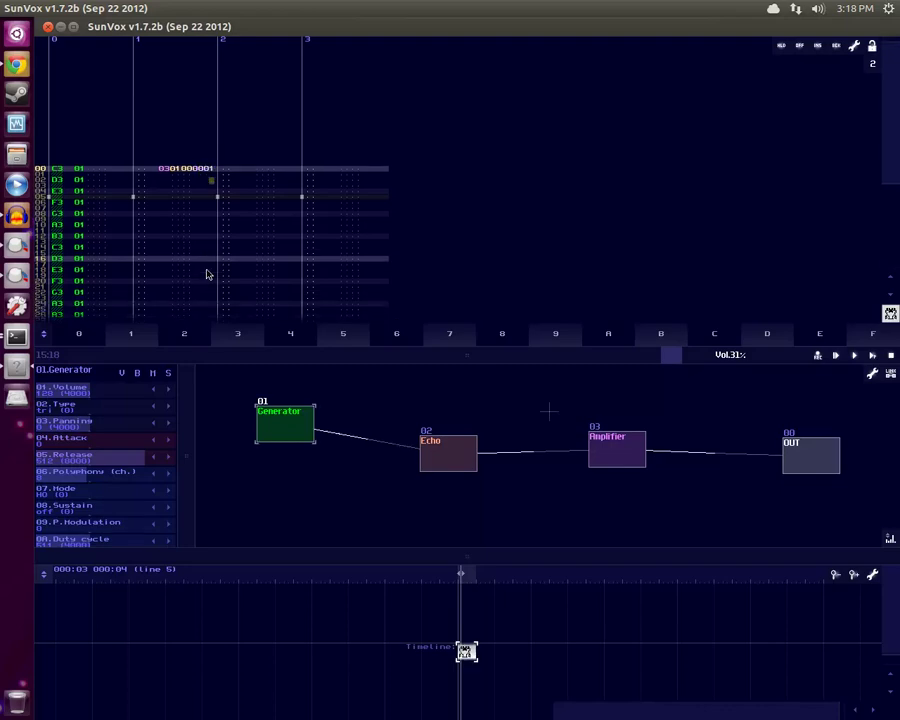
# Play the song and check the Amplifier and Echo modules.
pyautogui.press('Return')
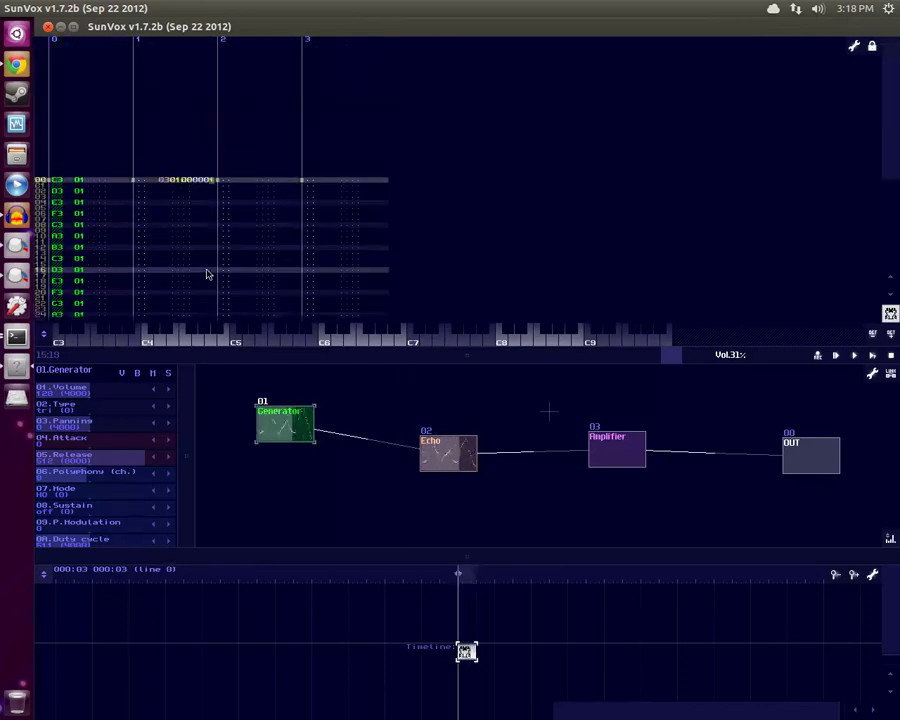
pyautogui.click(639, 456)
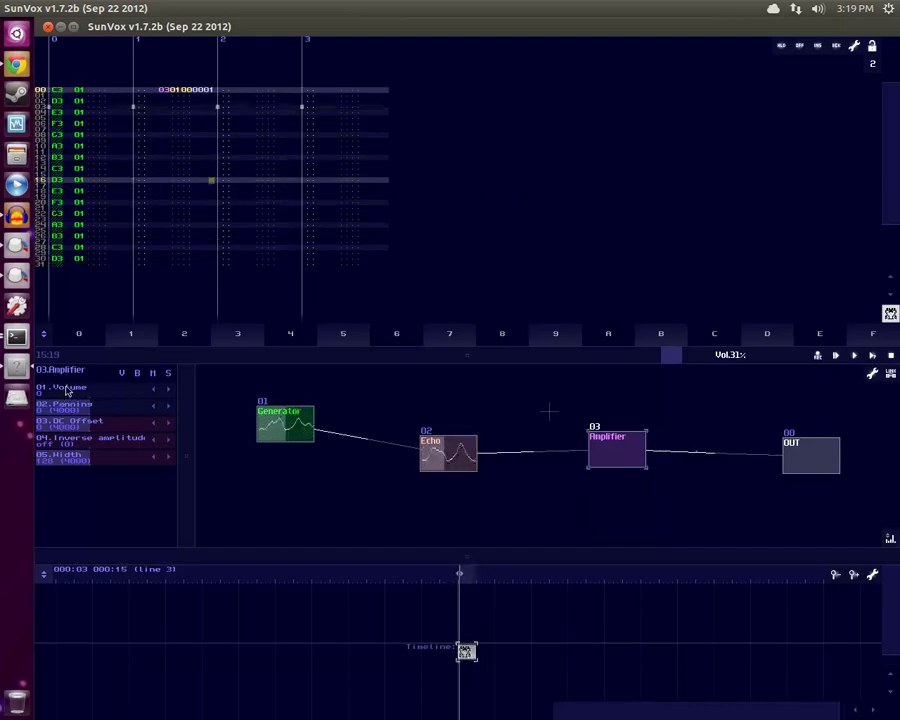
pyautogui.click(452, 460)
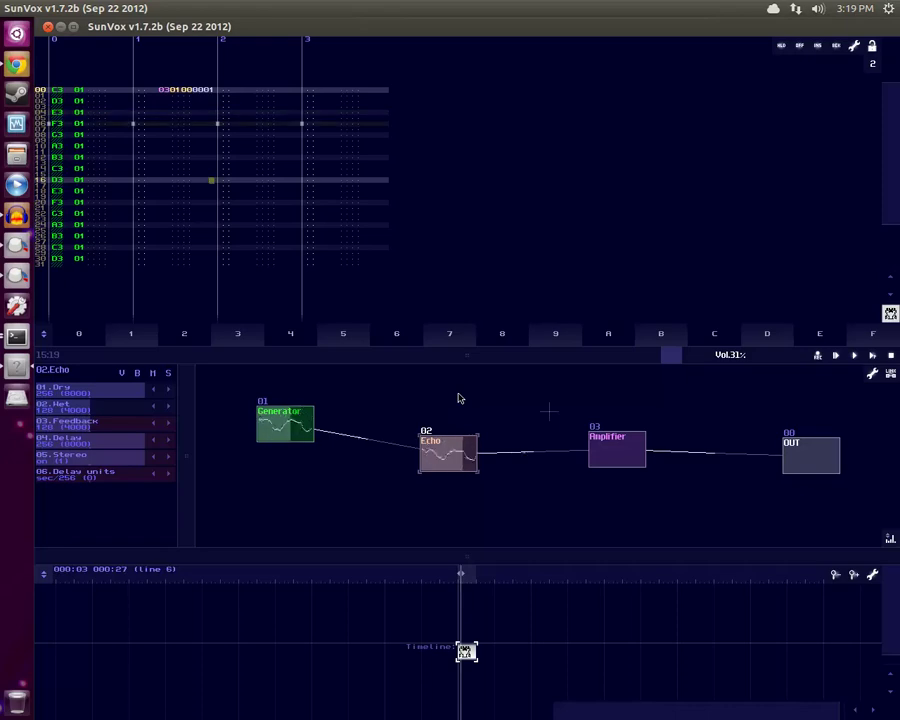
# Select the volume command cell in row 00 of track 1.
pyautogui.scroll(-3, 201, 267)
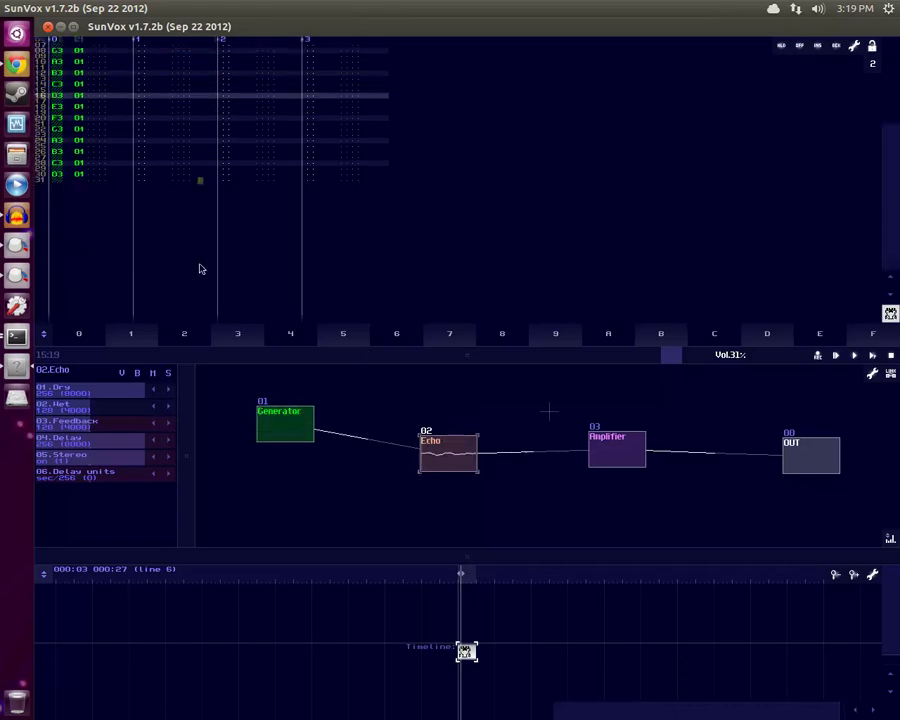
pyautogui.scroll(3, 232, 258)
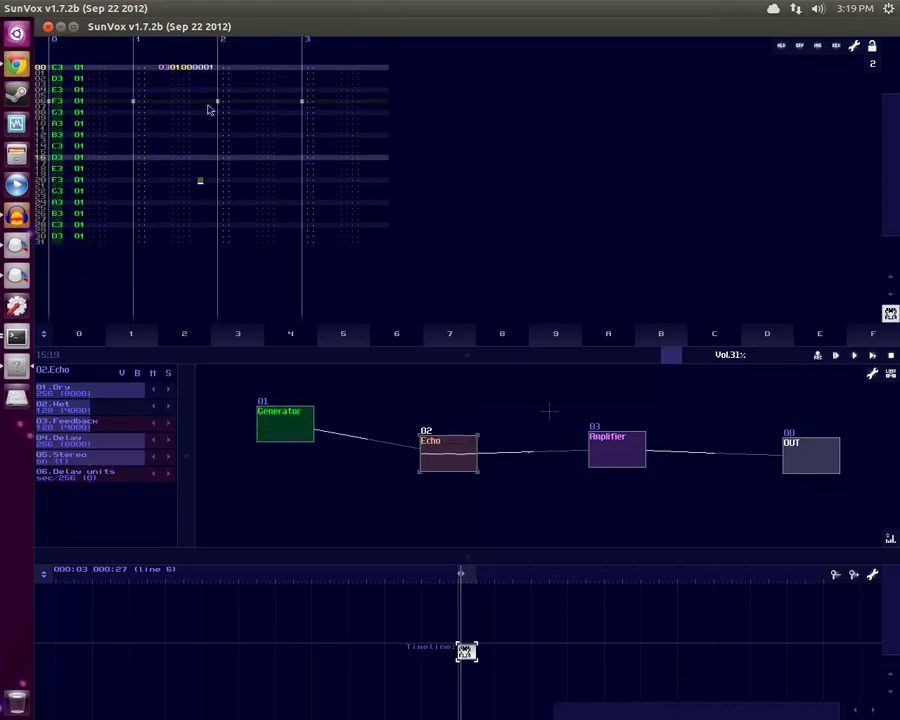
pyautogui.scroll(4, 189, 72)
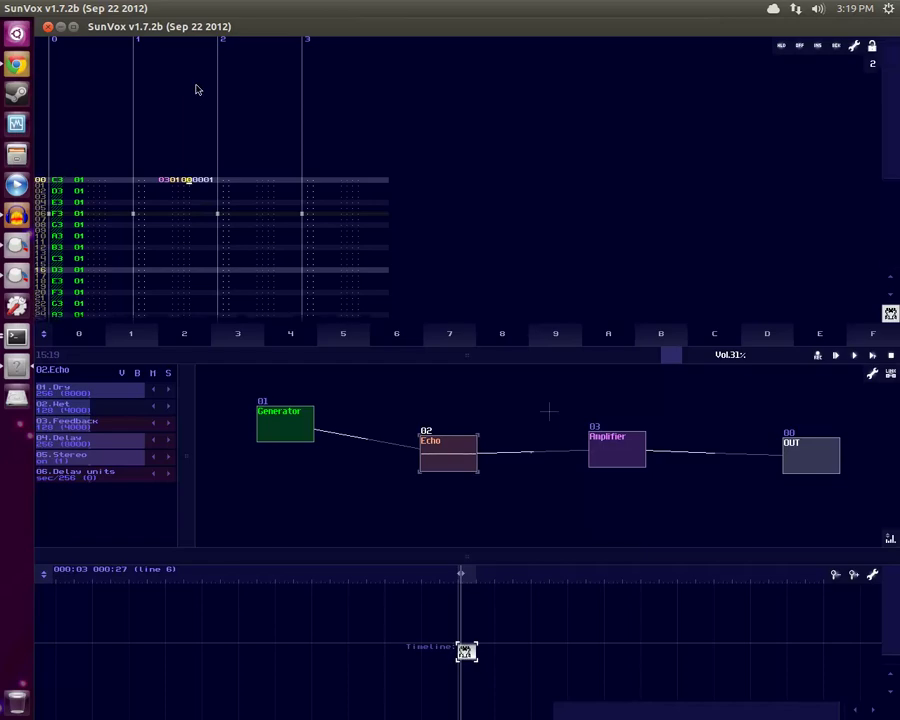
pyautogui.doubleClick(196, 90)
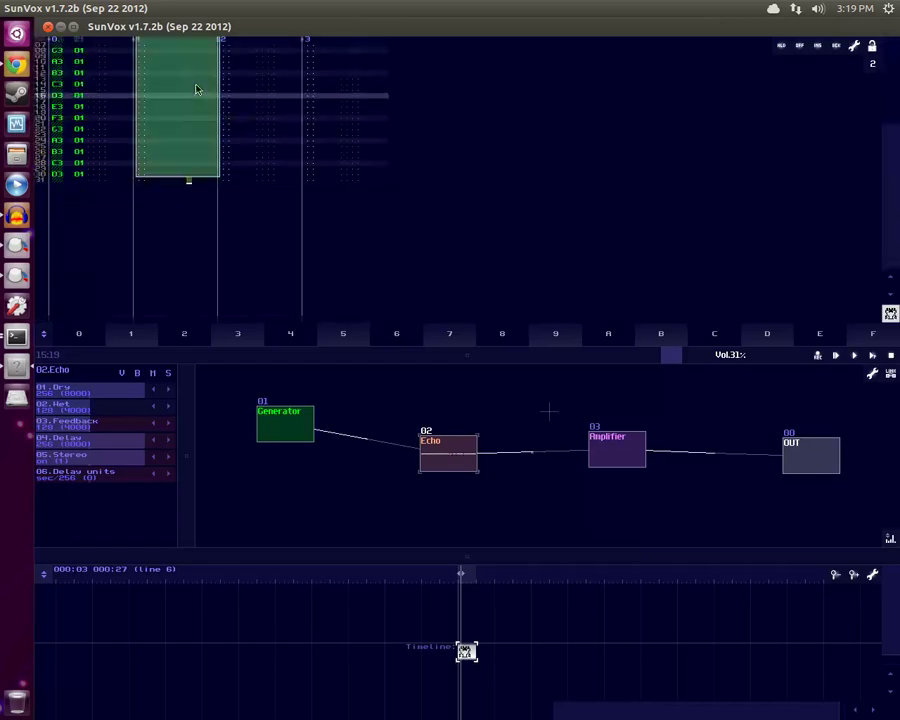
pyautogui.scroll(3, 196, 90)
pyautogui.click(196, 90)
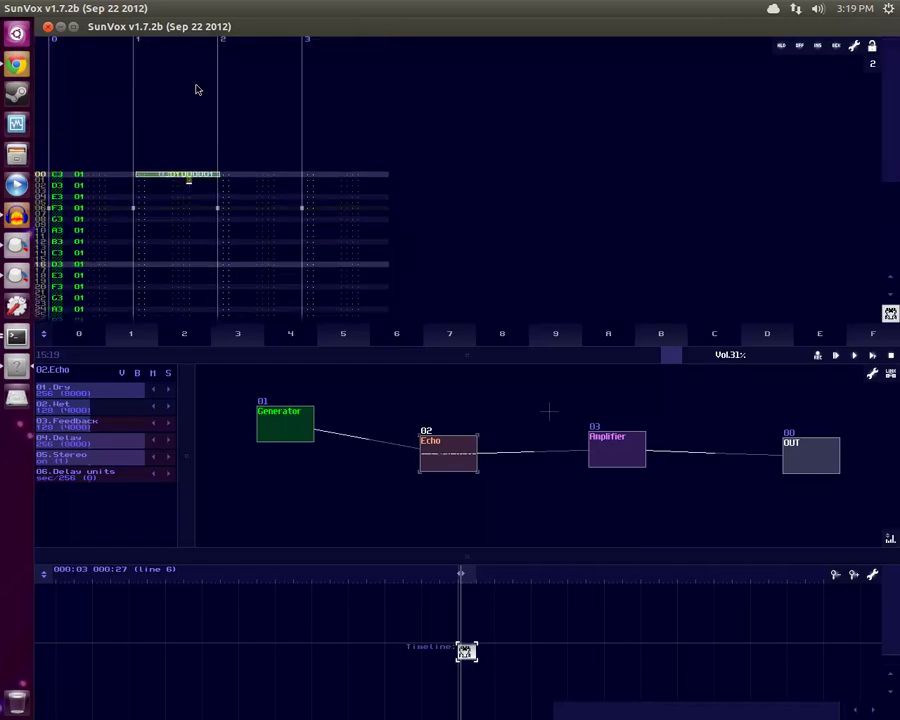
pyautogui.rightClick(181, 188)
pyautogui.click(204, 213)
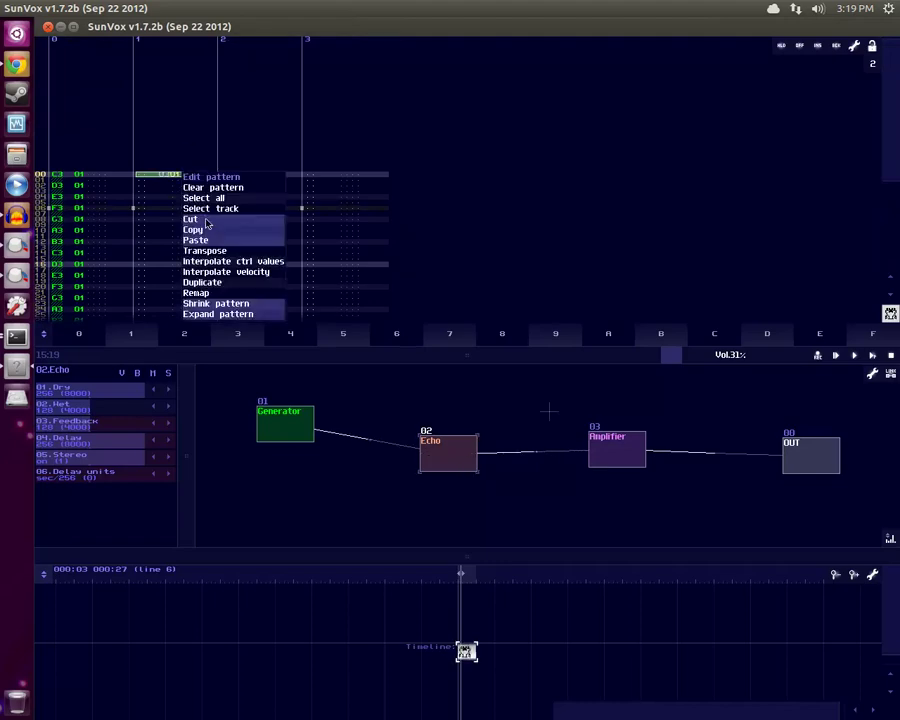
pyautogui.click(204, 283)
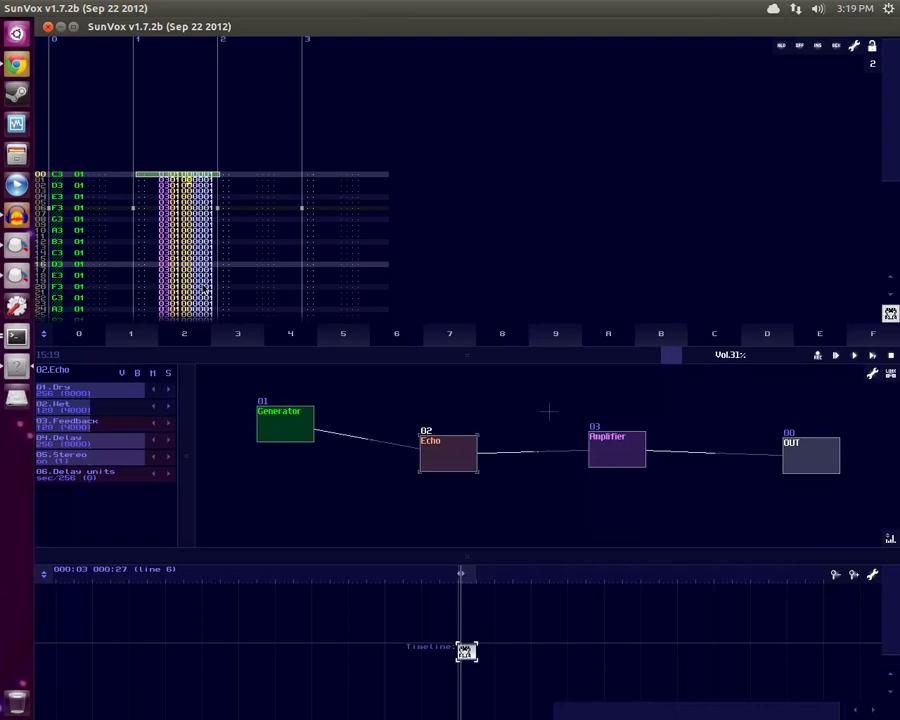
pyautogui.click(204, 182)
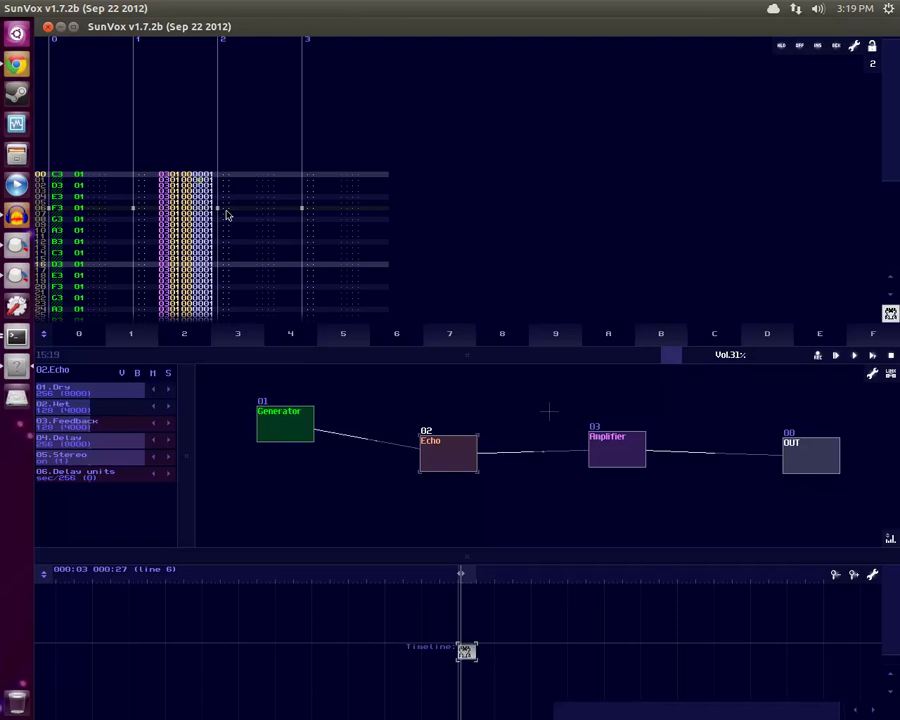
# Extend the selection with Shift+Down to cover all of track 1.
pyautogui.scroll(1, 227, 214)
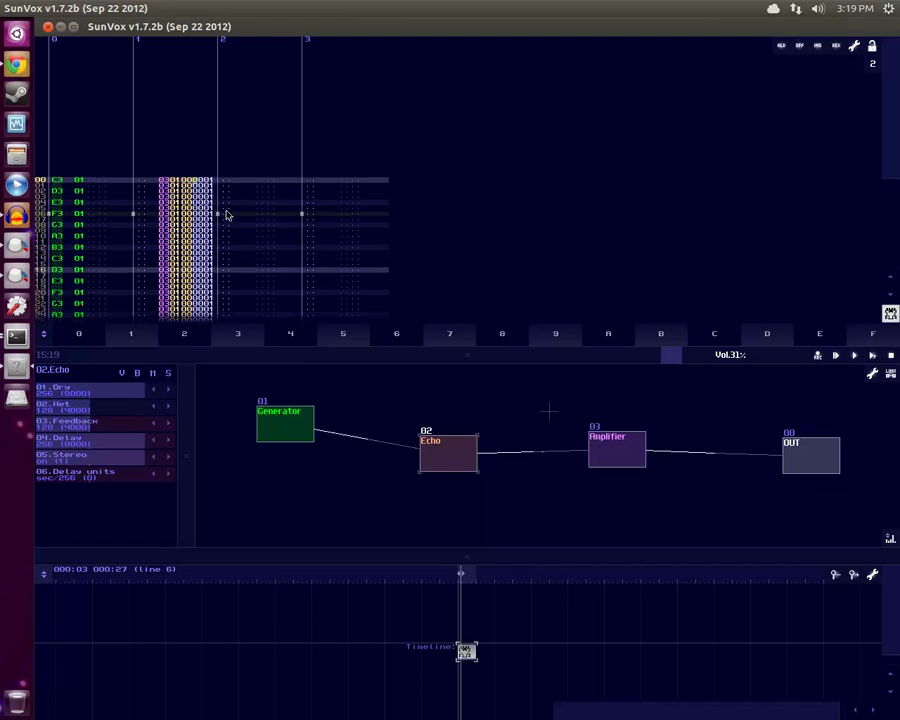
pyautogui.scroll(-1, 227, 214)
pyautogui.scroll(1, 227, 214)
pyautogui.hotkey('shift', 'Down')
pyautogui.hotkey('shift', 'Down')
pyautogui.hotkey('shift', 'Down')
pyautogui.hotkey('shift', 'Down')
pyautogui.hotkey('shift', 'Down')
pyautogui.hotkey('shift', 'Down')
pyautogui.hotkey('shift', 'Down')
pyautogui.hotkey('shift', 'Down')
pyautogui.hotkey('shift', 'Down')
pyautogui.hotkey('shift', 'Down')
pyautogui.hotkey('shift', 'Down')
pyautogui.hotkey('shift', 'Down')
pyautogui.hotkey('shift', 'Down')
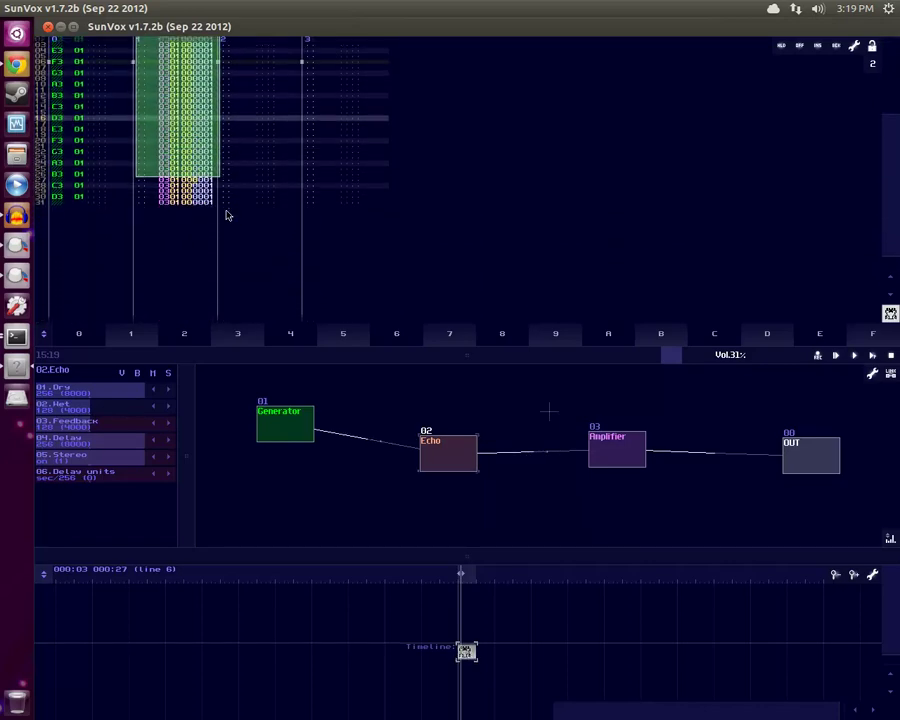
pyautogui.hotkey('shift', 'Down')
pyautogui.hotkey('shift', 'Down')
pyautogui.hotkey('shift', 'Down')
pyautogui.hotkey('shift', 'Down')
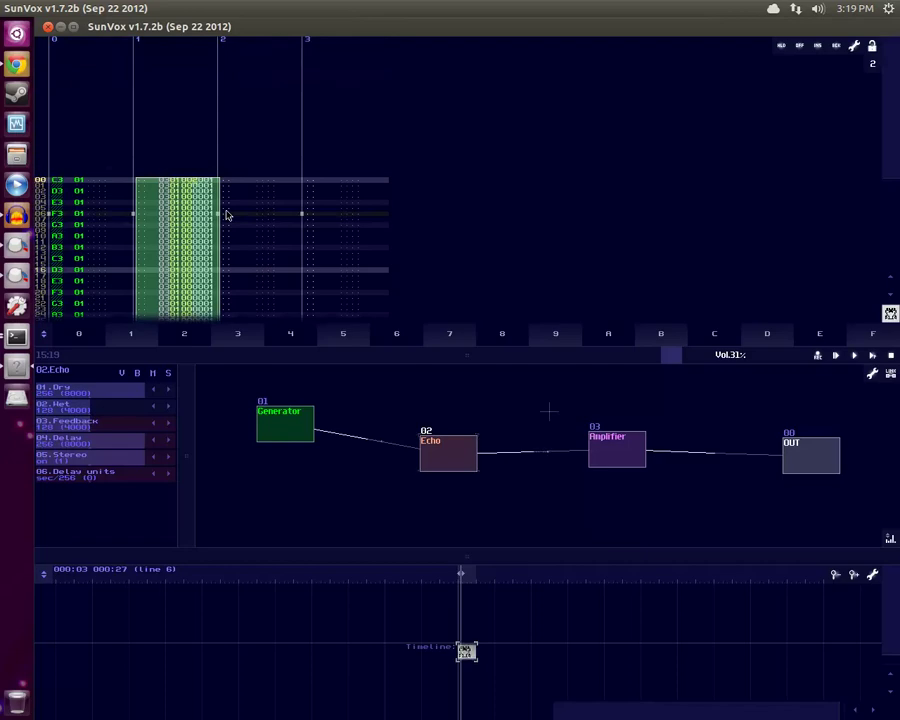
pyautogui.scroll(-6, 230, 215)
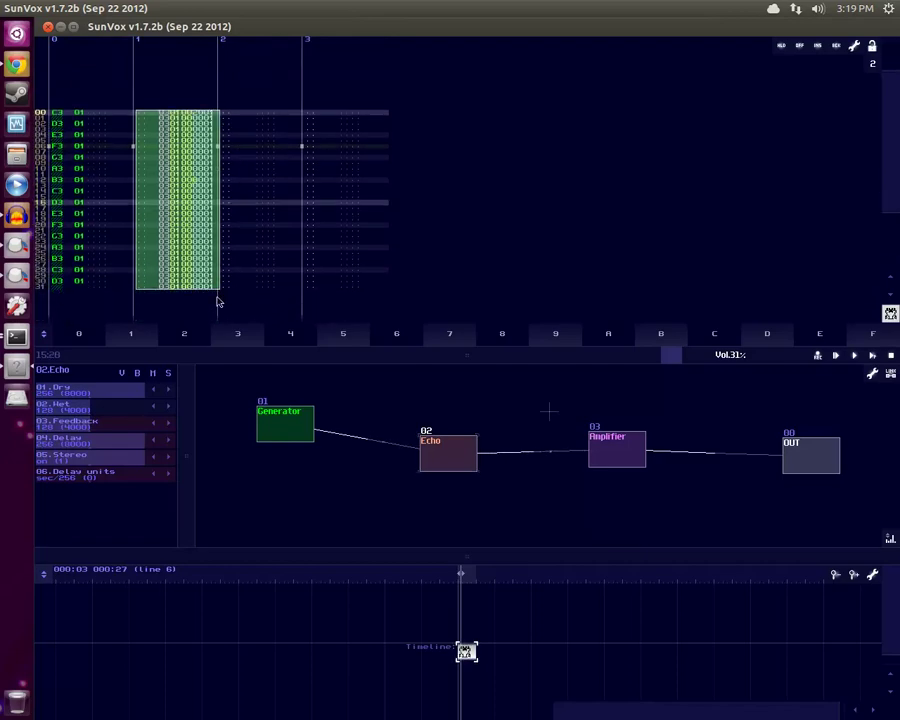
# Interpolate the controller values down the selected track 1 column to form a gradual volume ramp.
pyautogui.rightClick(201, 174)
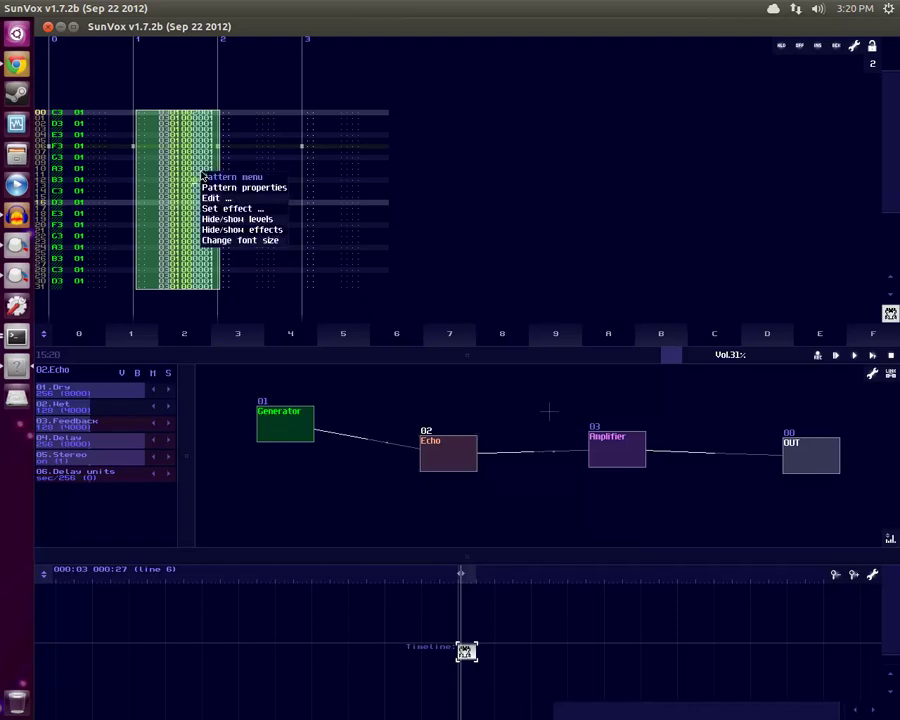
pyautogui.click(205, 197)
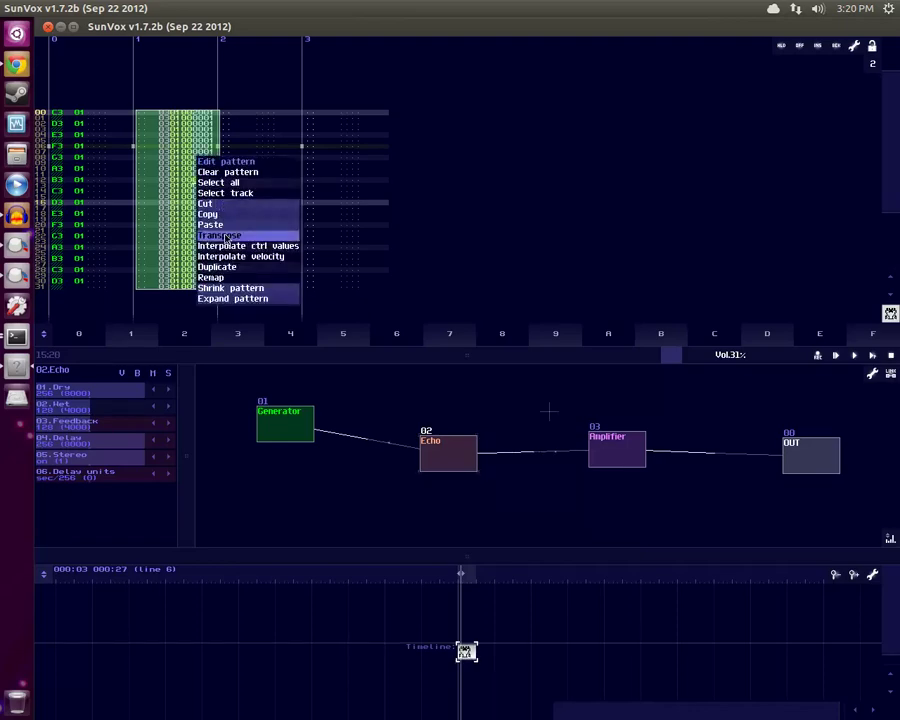
pyautogui.click(228, 247)
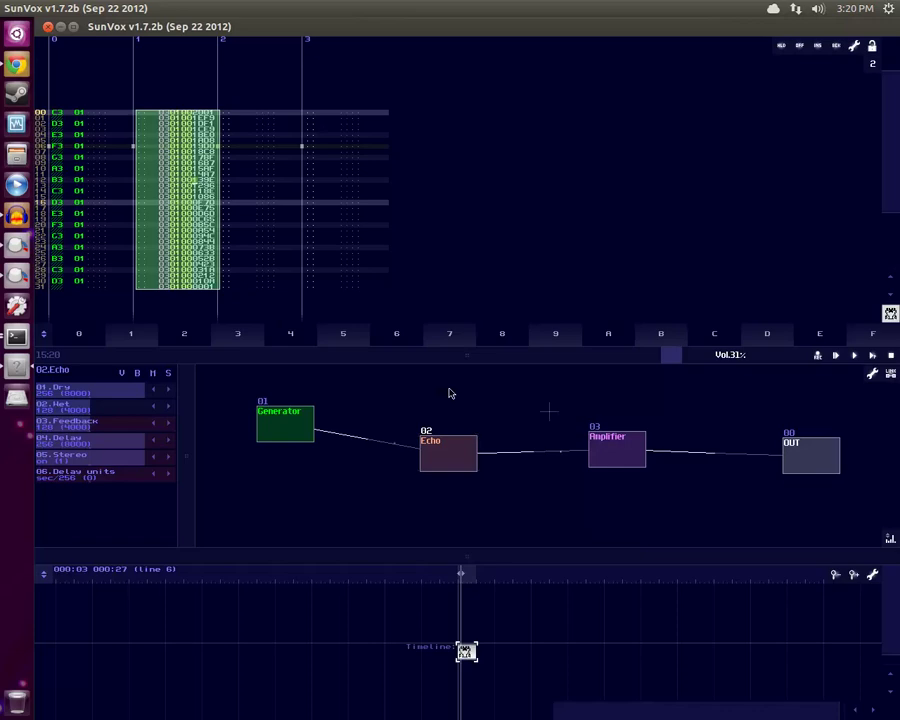
pyautogui.press('Return')
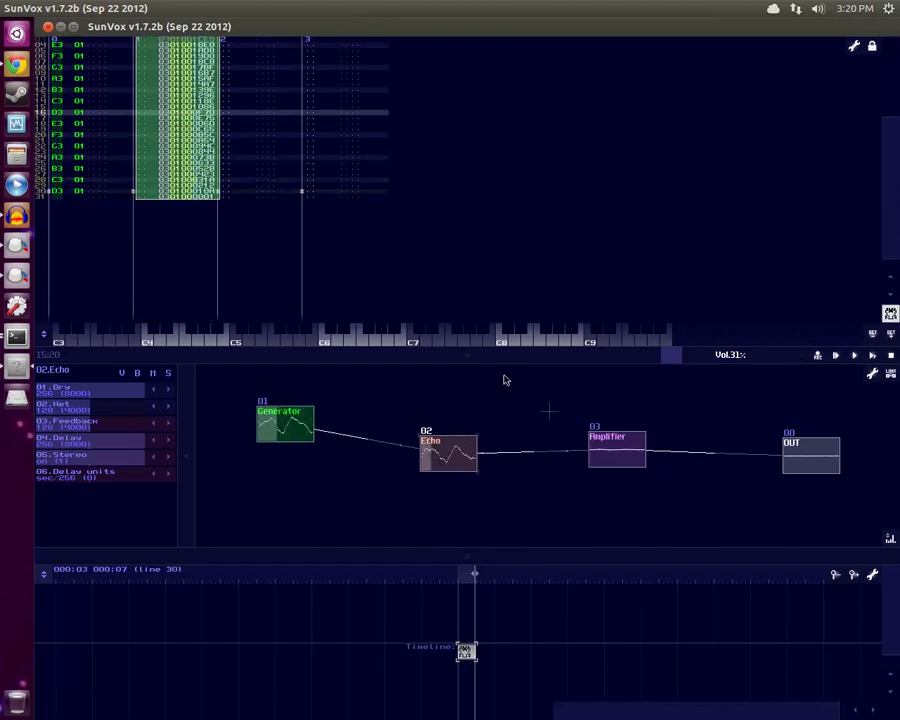
pyautogui.press('space')
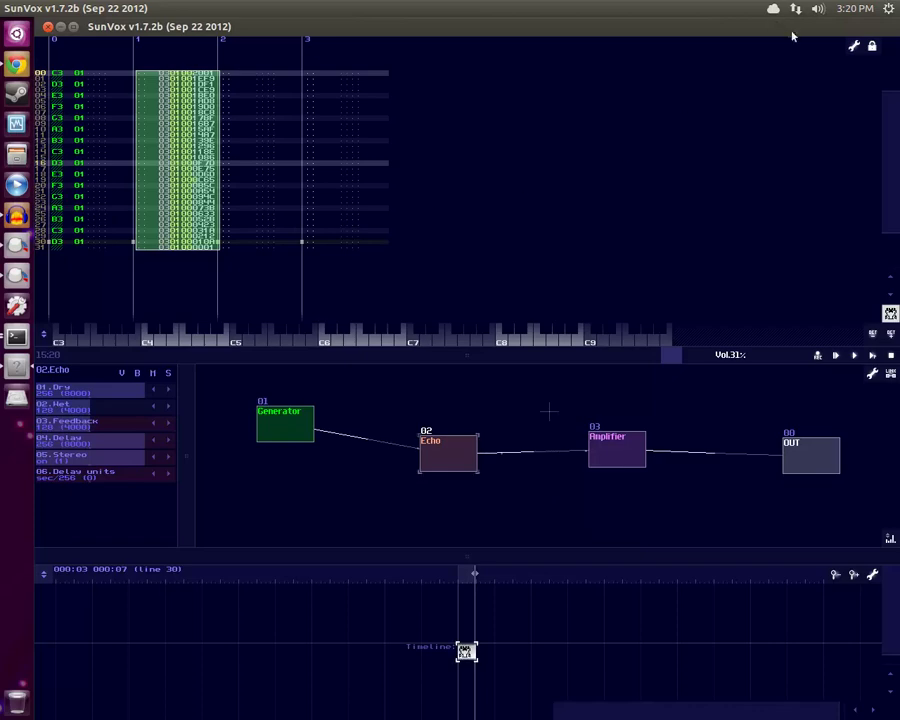
pyautogui.click(854, 46)
# Load the 8bit_tales.sunvox example song and enlarge the module network view.
pyautogui.click(848, 64)
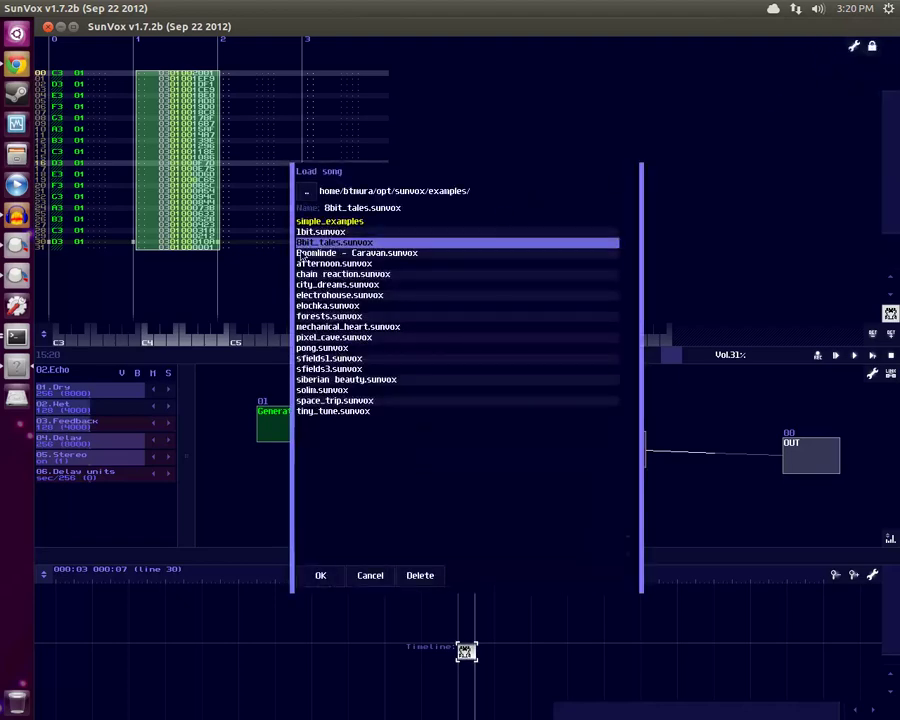
pyautogui.click(322, 577)
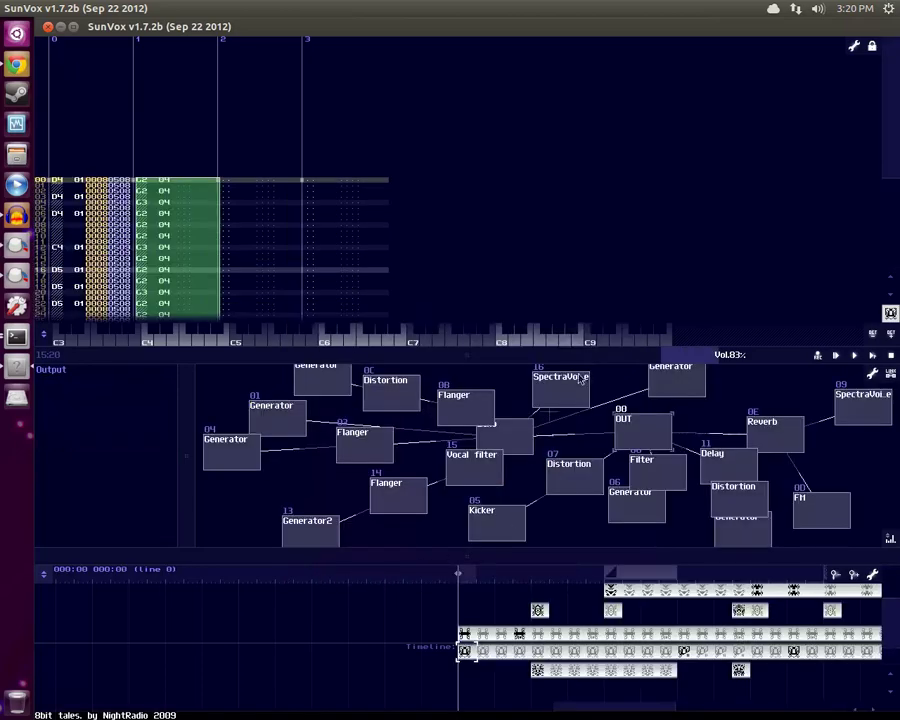
pyautogui.moveTo(478, 353); pyautogui.dragTo(484, 284)
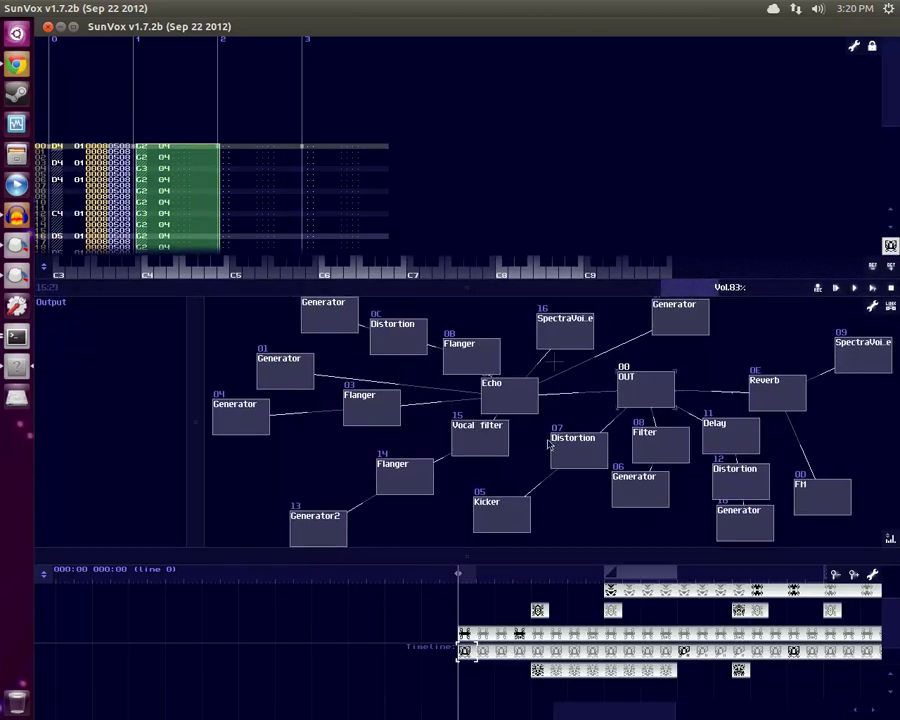
# Move the play position to line 308, then onto the automation pattern.
pyautogui.scroll(-1, 559, 447)
pyautogui.scroll(1, 559, 447)
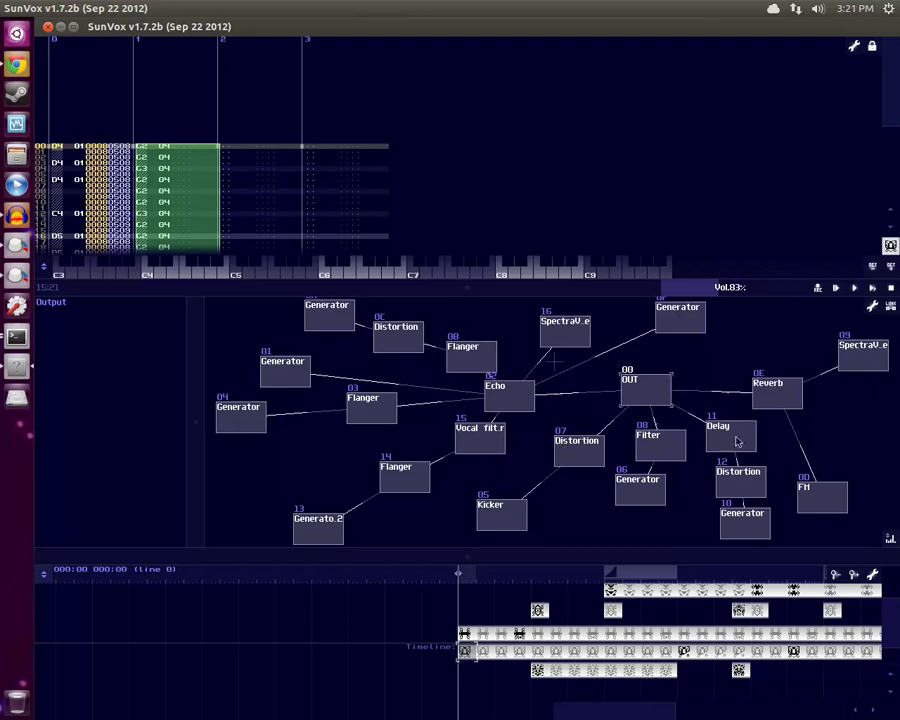
pyautogui.click(634, 576)
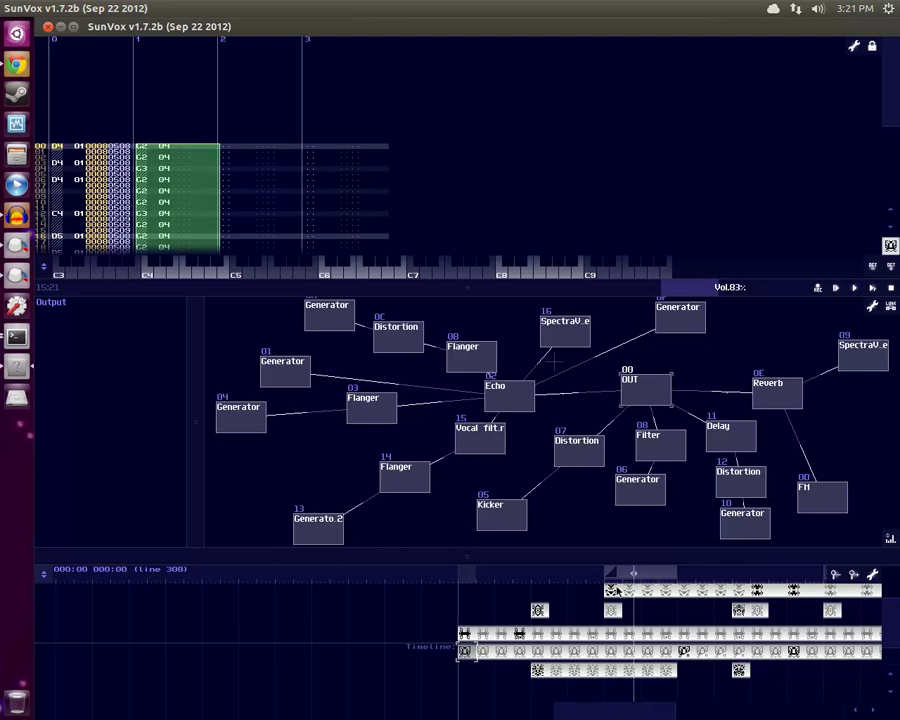
pyautogui.click(578, 619)
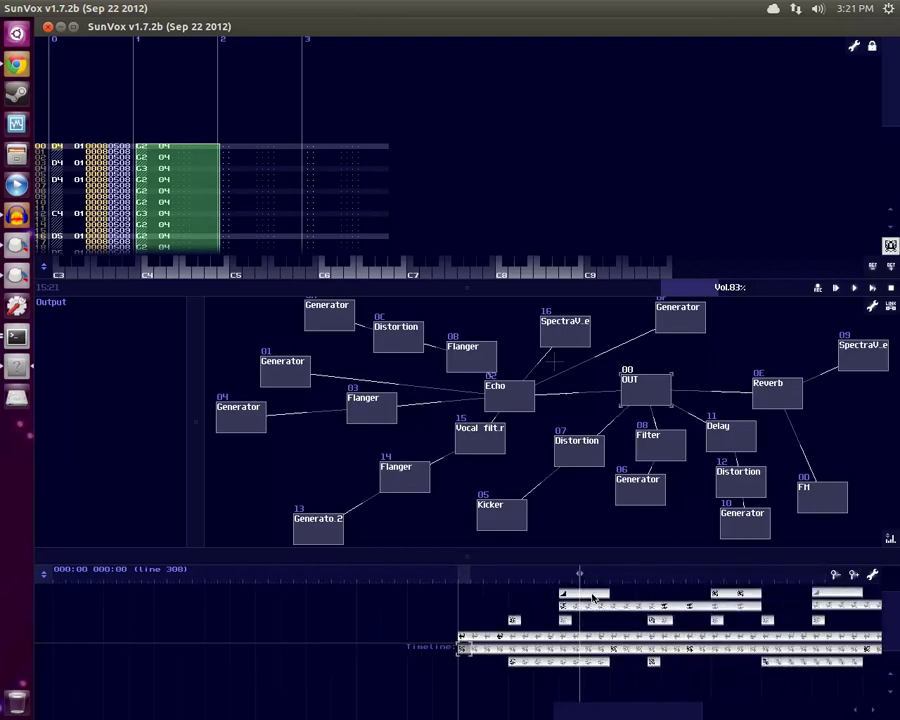
# Open the automation pattern and look through its rising 0C01 controller values.
pyautogui.click(583, 593)
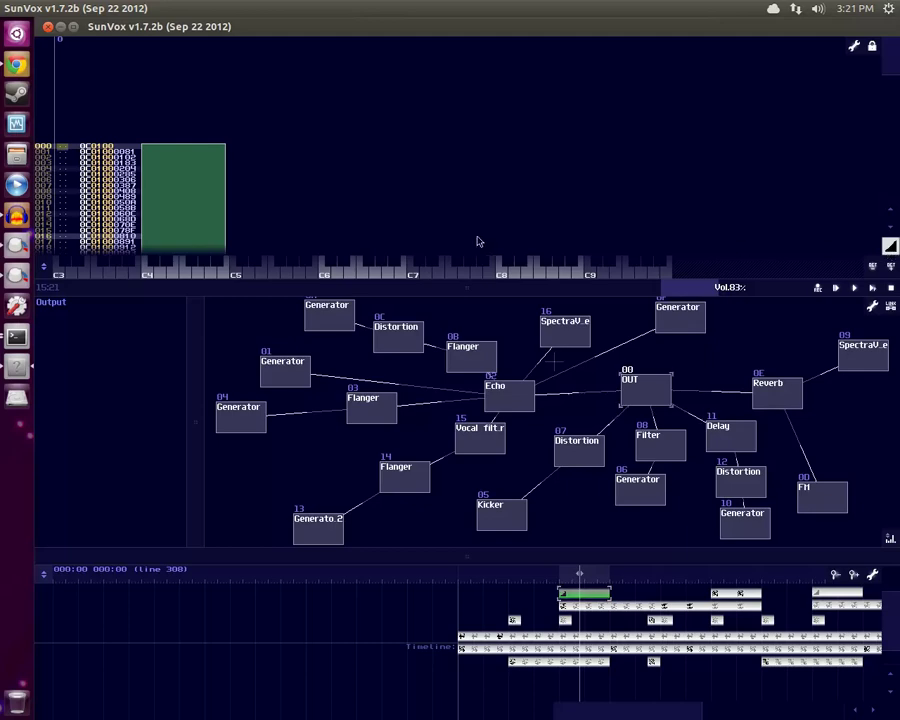
pyautogui.scroll(-1, 205, 163)
pyautogui.scroll(-8, 205, 163)
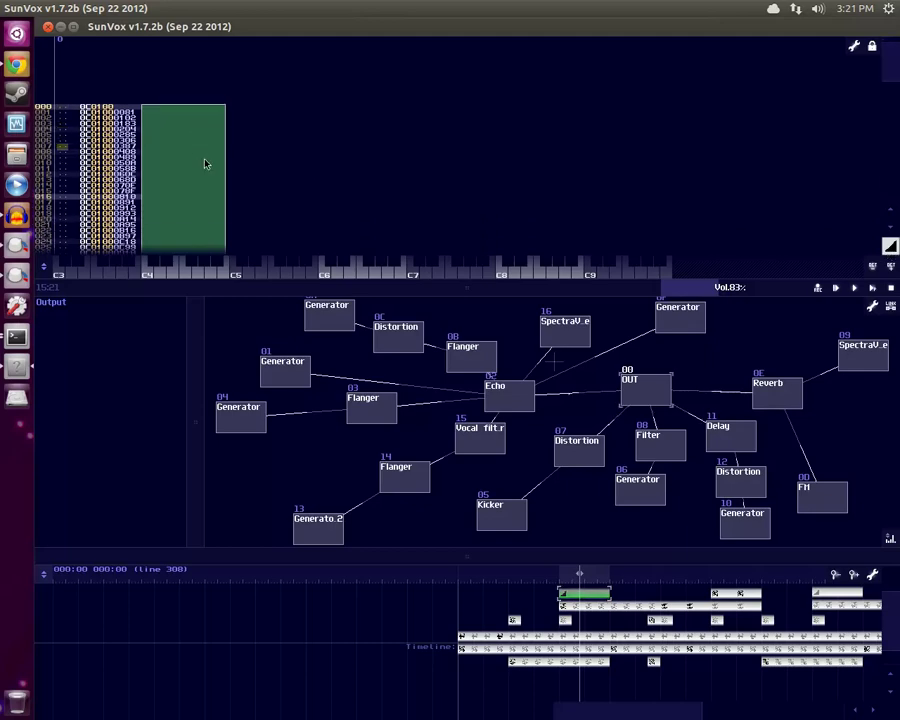
pyautogui.scroll(7, 86, 110)
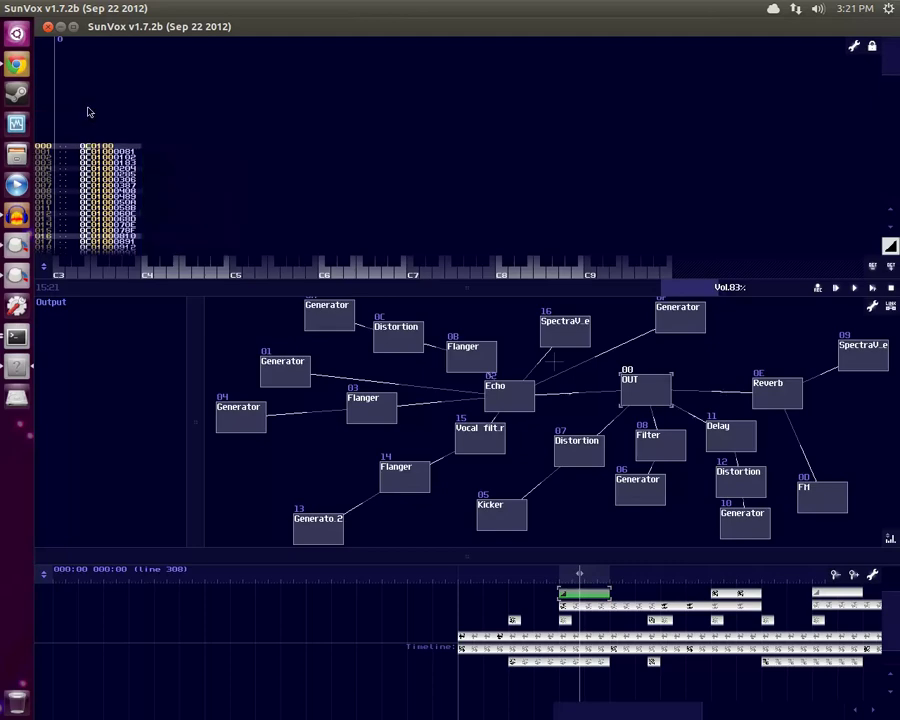
pyautogui.scroll(-2, 86, 110)
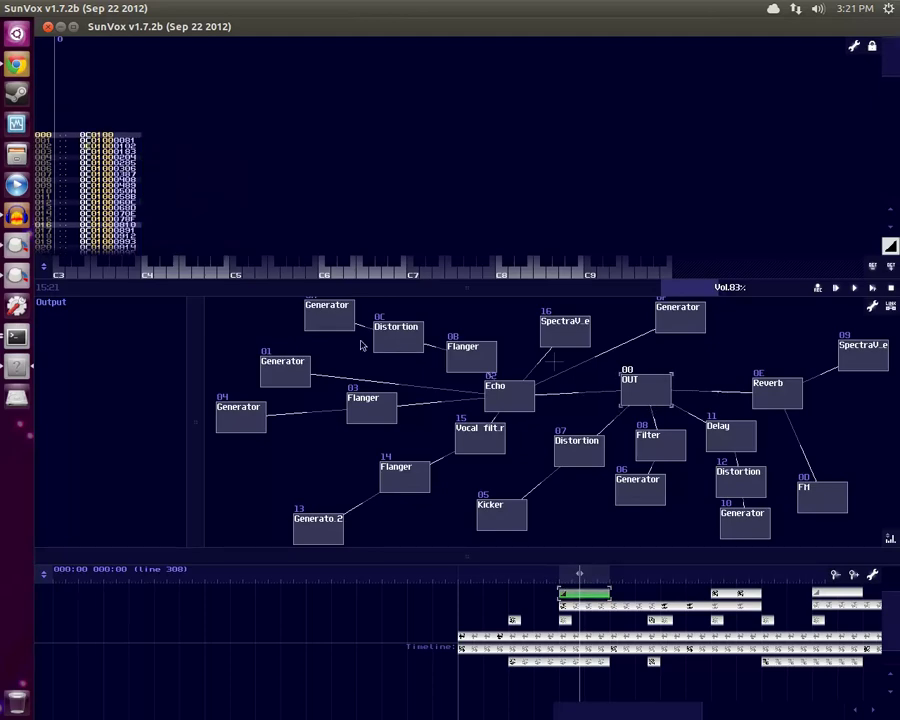
# Show the 0C Distortion module's parameters and move the play position back to line 223.
pyautogui.click(413, 342)
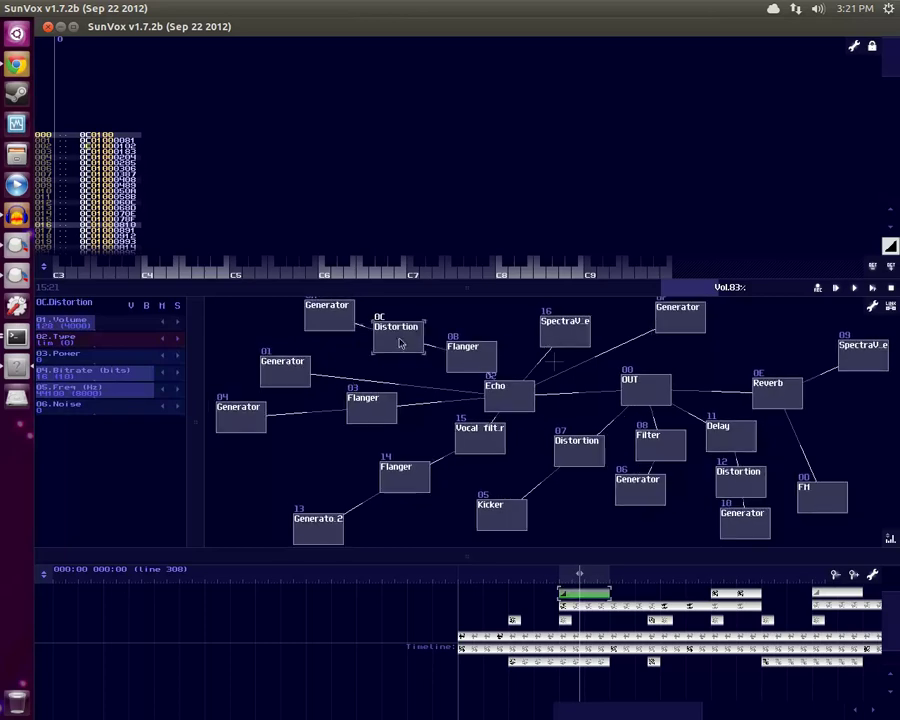
pyautogui.scroll(-1, 390, 345)
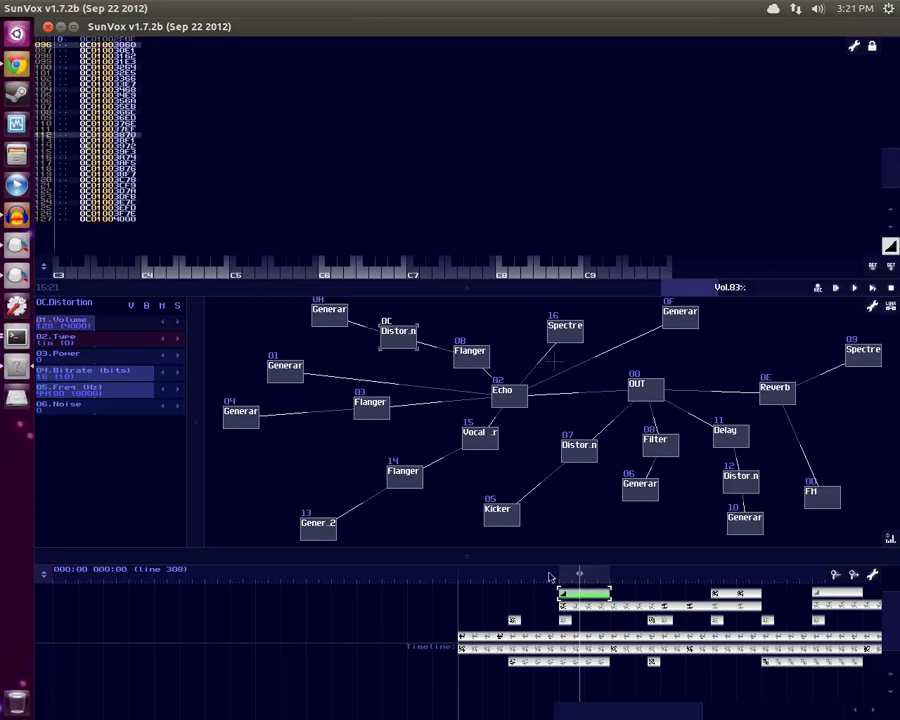
pyautogui.click(548, 578)
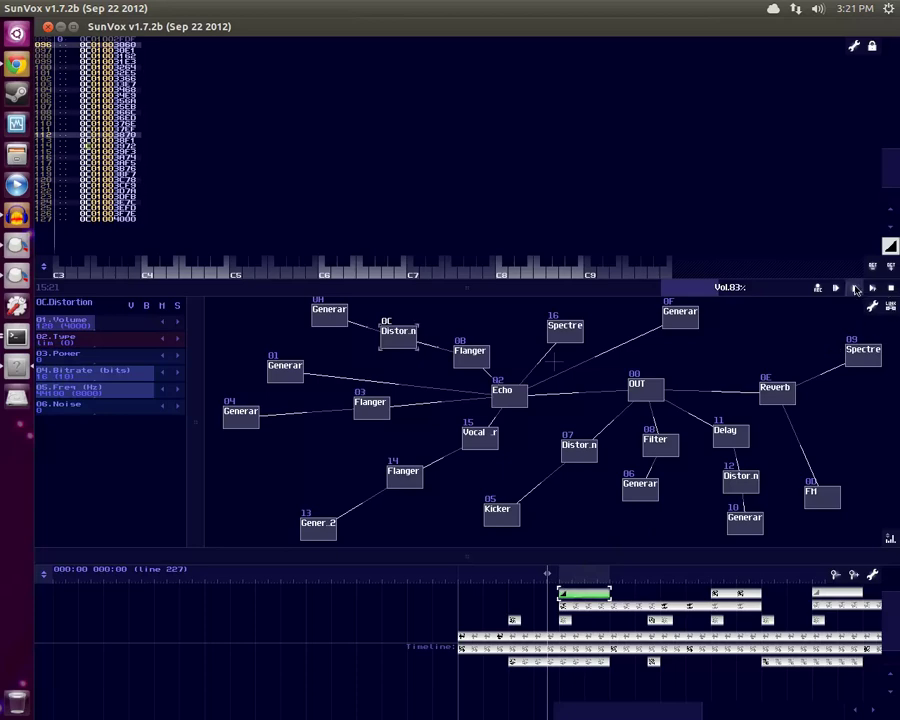
pyautogui.click(855, 289)
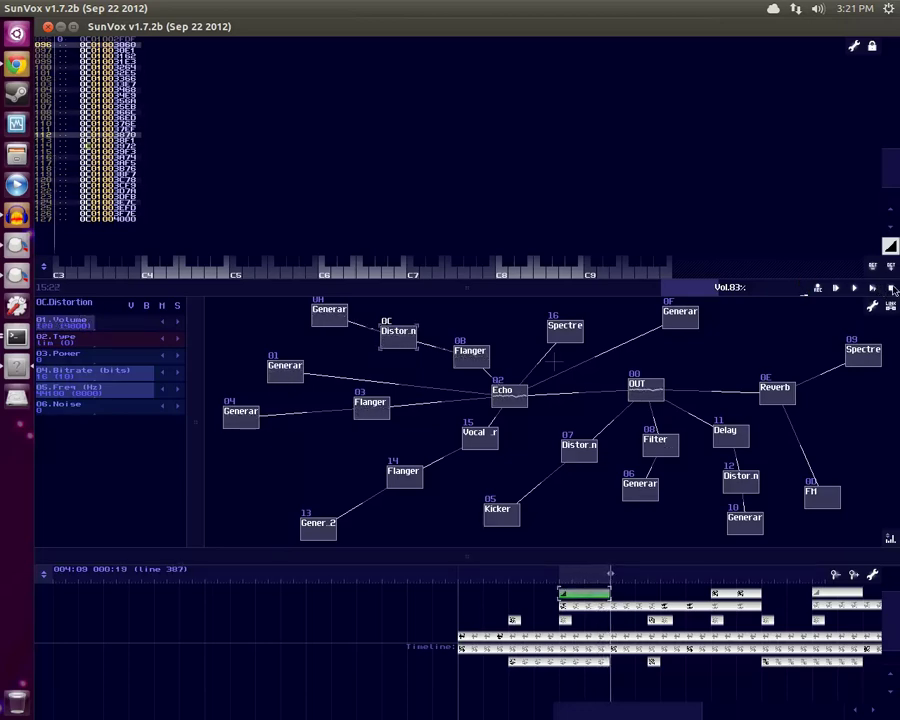
pyautogui.scroll(3, 480, 213)
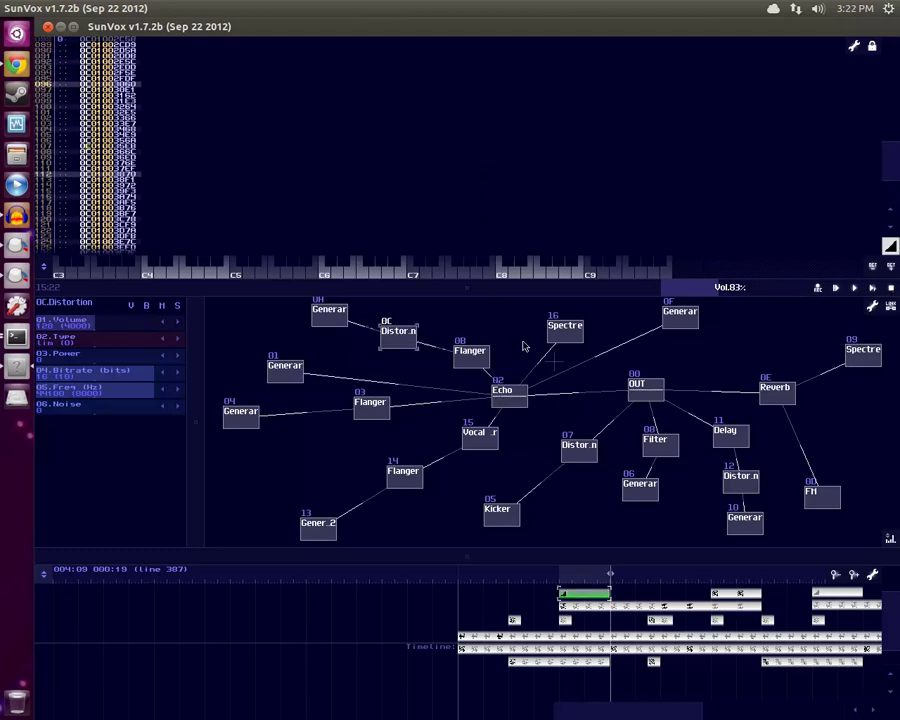
pyautogui.scroll(6, 297, 221)
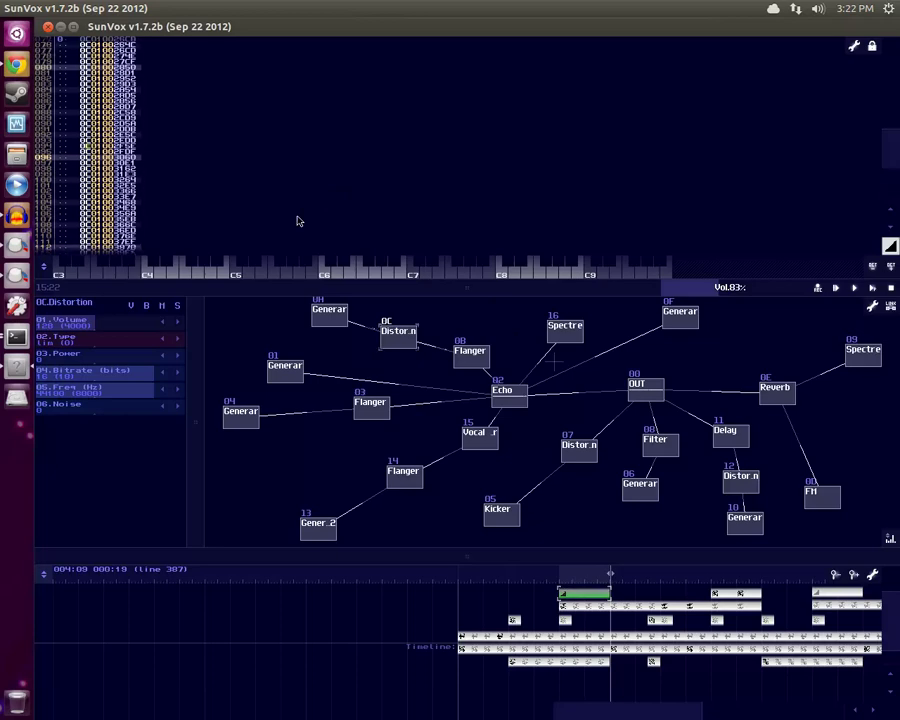
pyautogui.scroll(6, 297, 221)
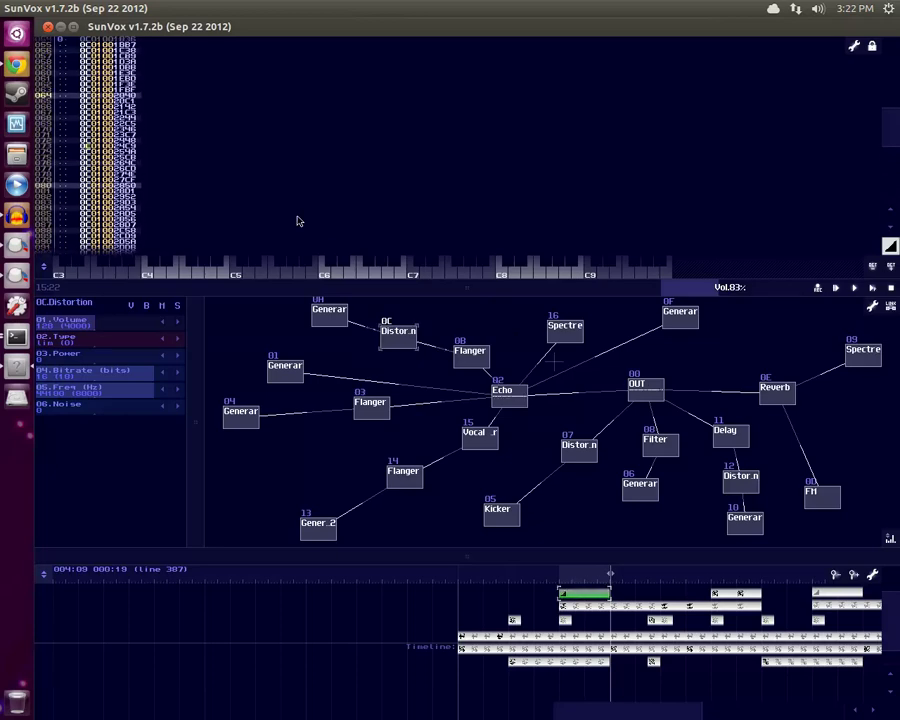
pyautogui.scroll(7, 297, 221)
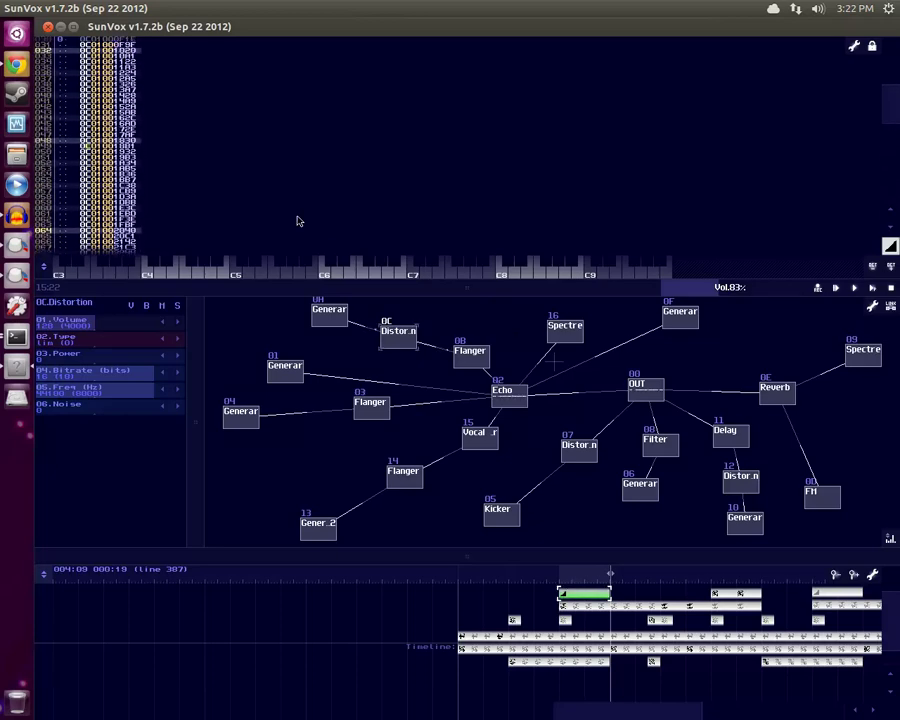
pyautogui.scroll(2, 297, 221)
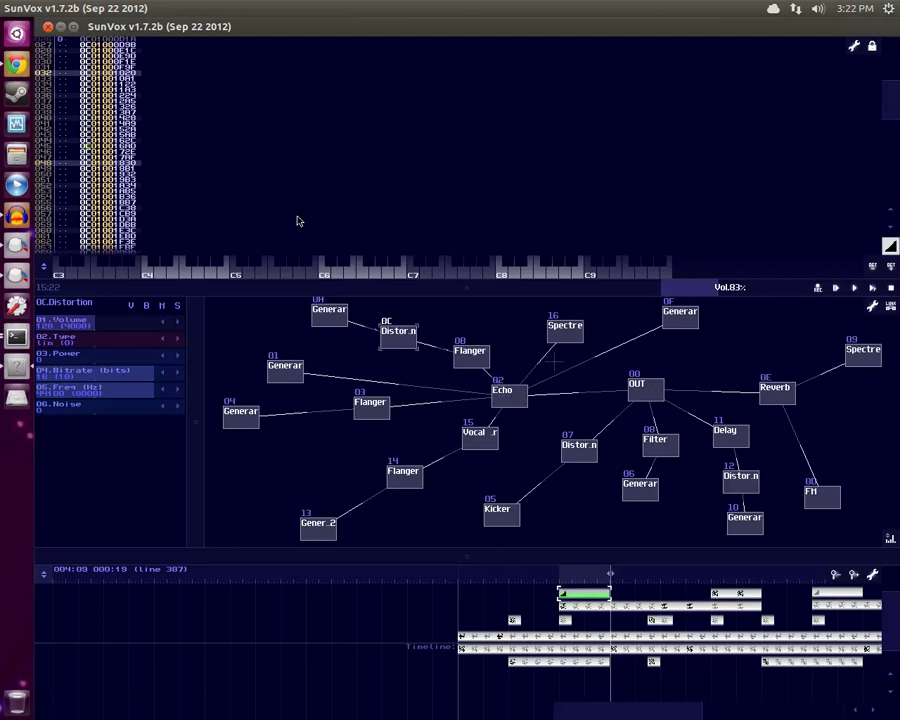